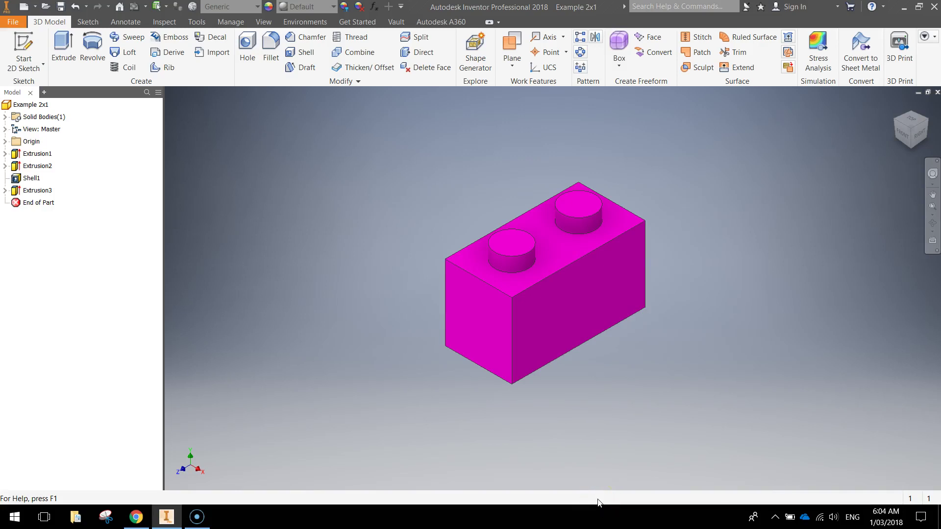
click(595, 440)
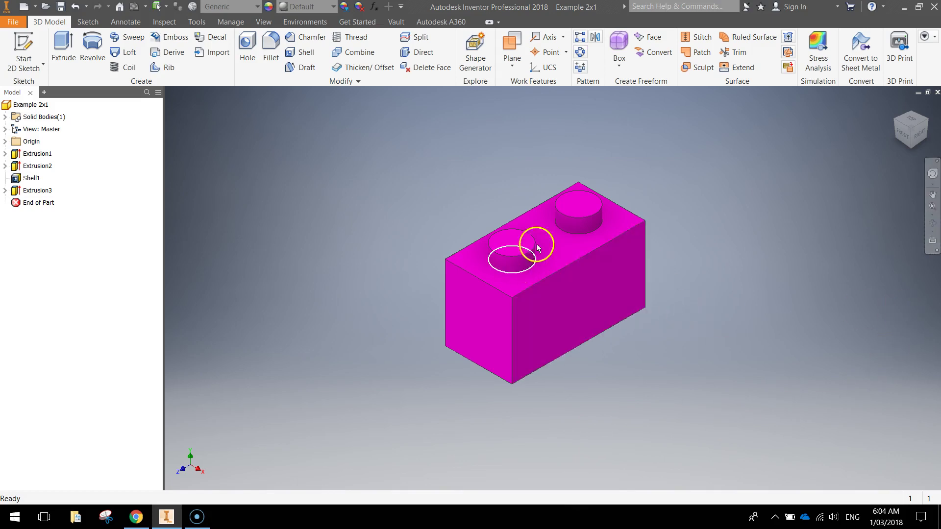
shift+middle_drag(667, 344, 767, 366)
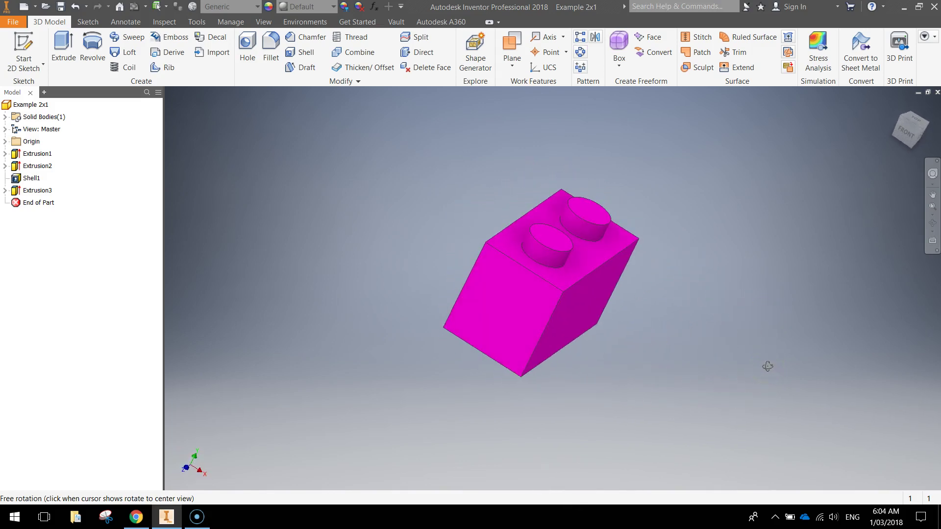
Create a new part file from the Metric template Standard (mm).ipt
click(13, 22)
click(13, 54)
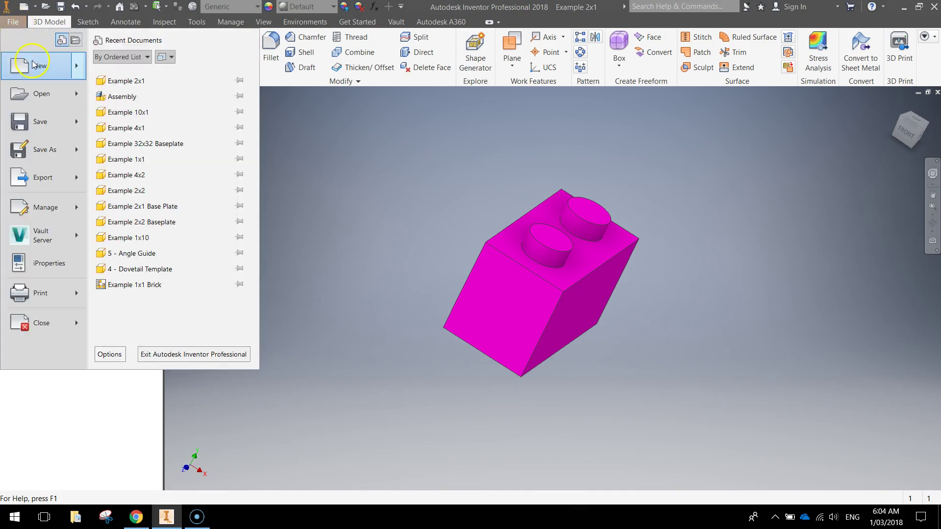
mouse_move(36, 67)
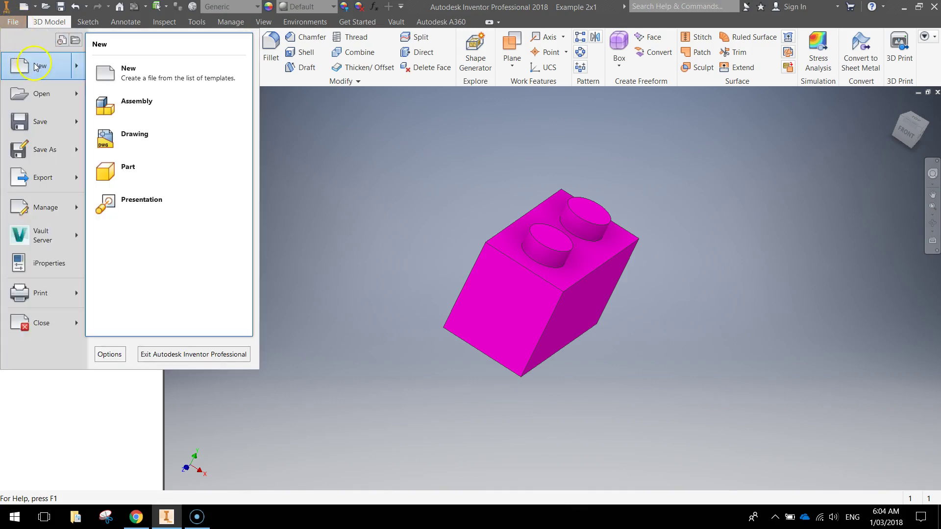
click(154, 83)
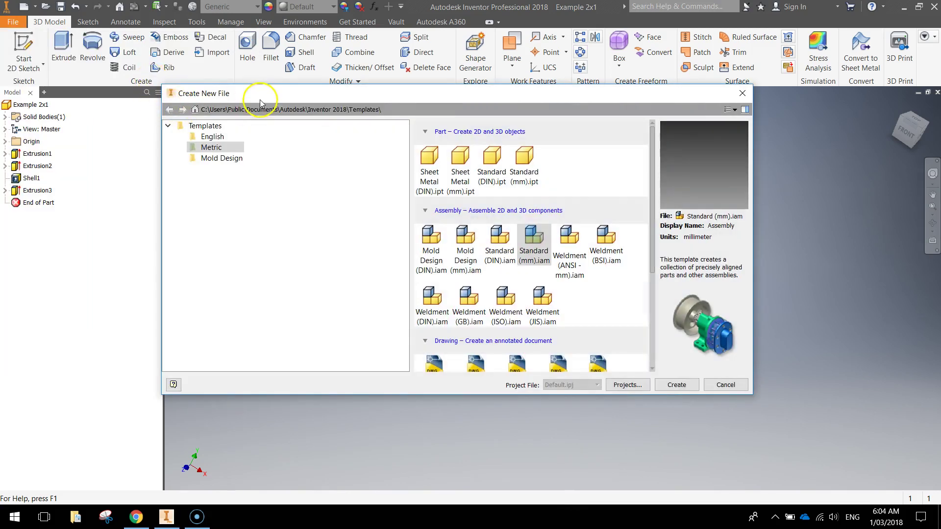
click(214, 148)
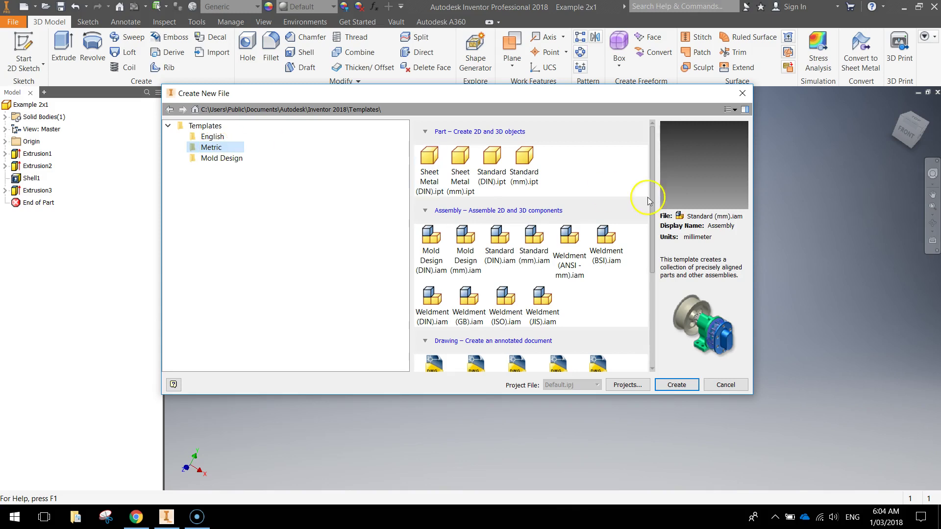
click(534, 185)
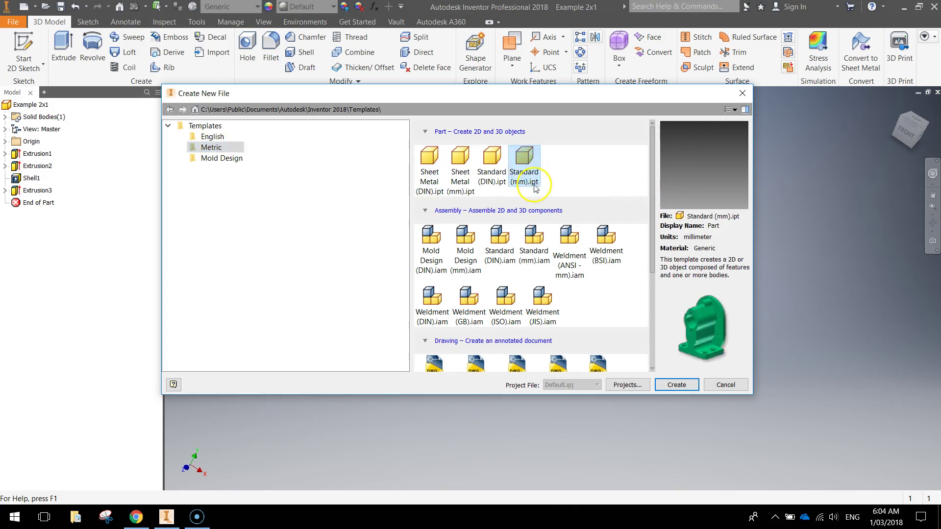
click(677, 387)
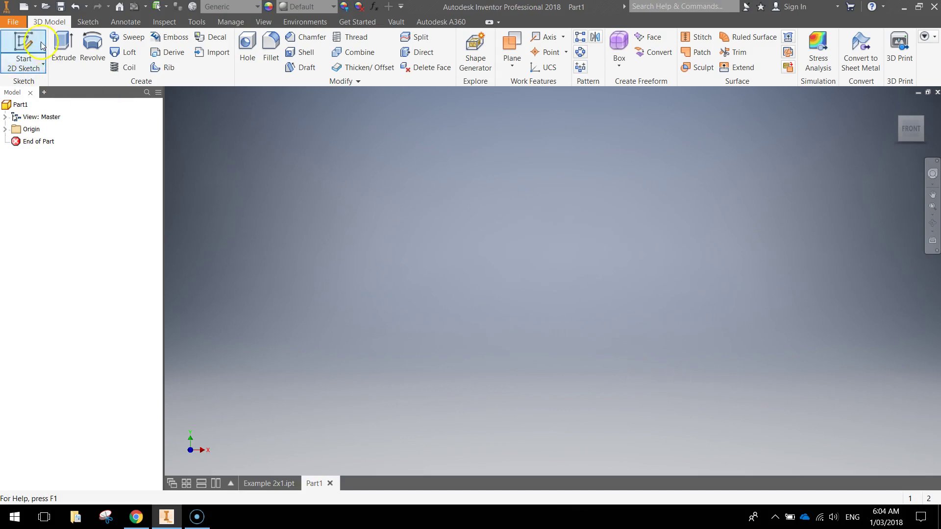
On the XZ plane, sketch a rectangle starting at the origin, 16 mm long and 8 mm wide
click(17, 39)
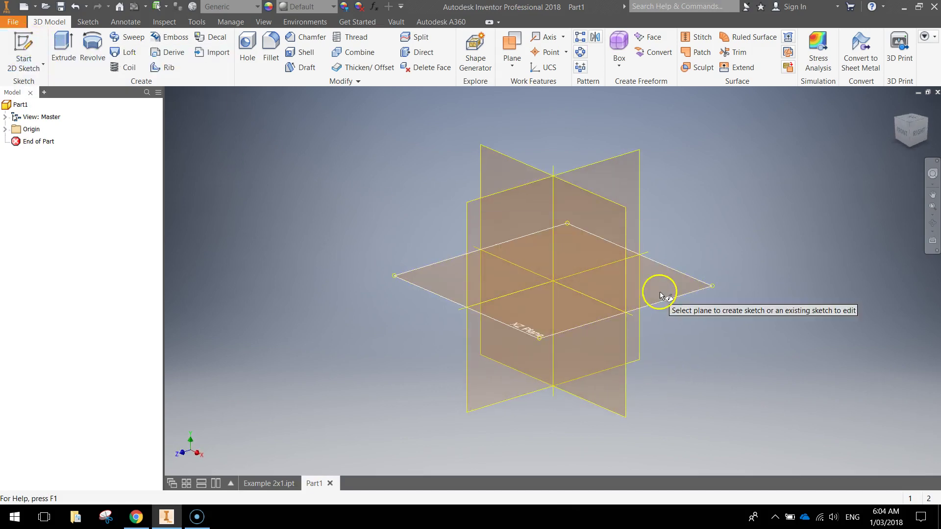
click(686, 288)
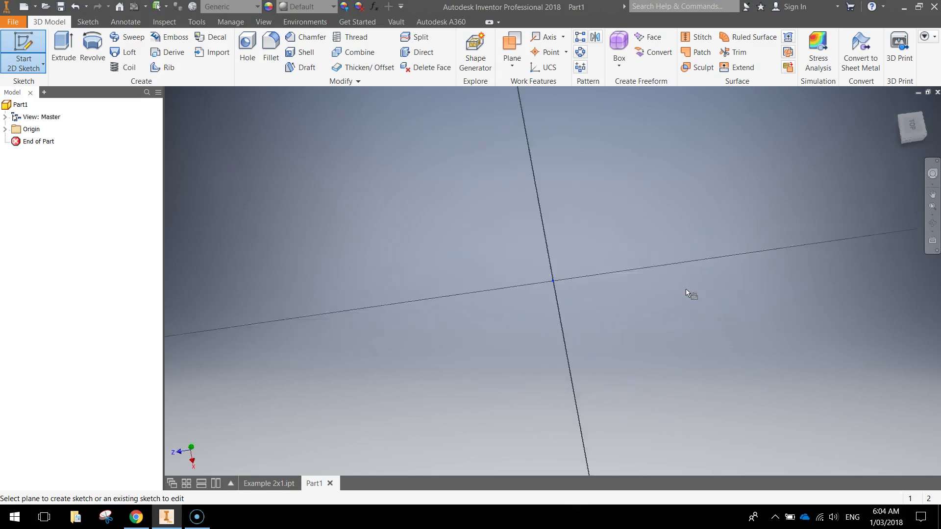
middle_drag(655, 243, 527, 288)
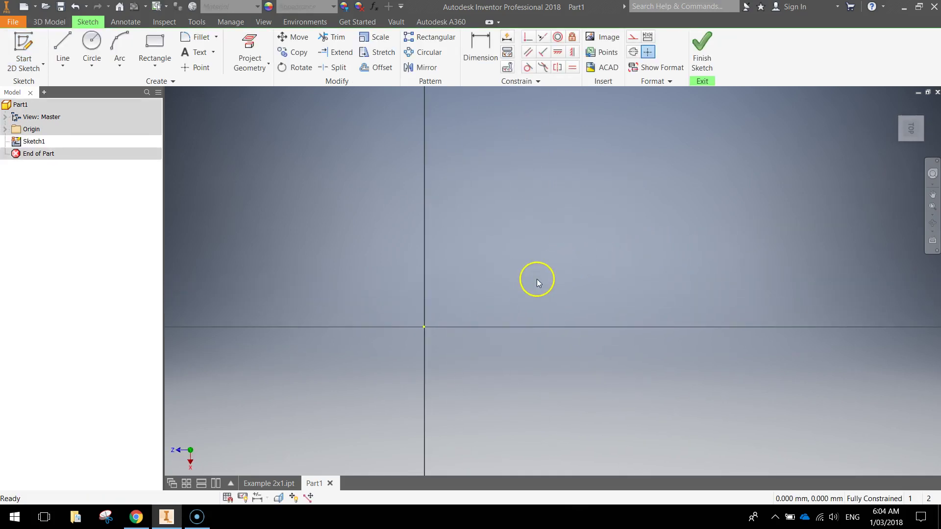
click(149, 44)
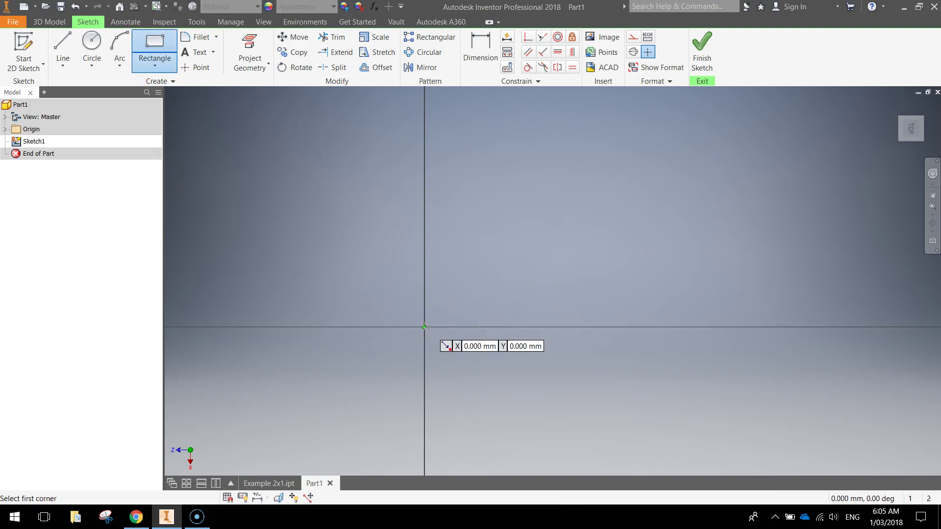
drag(425, 326, 592, 266)
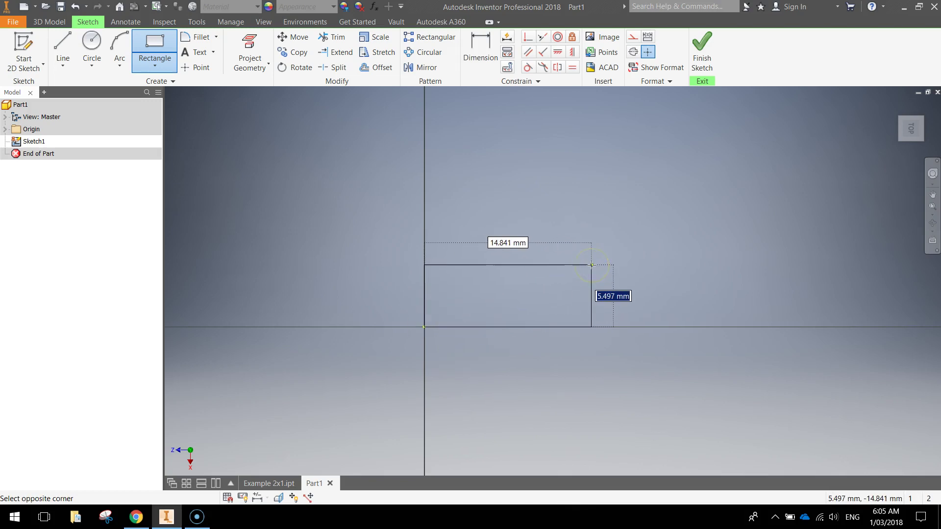
text(8)
key(Tab)
text(16)
key(Tab)
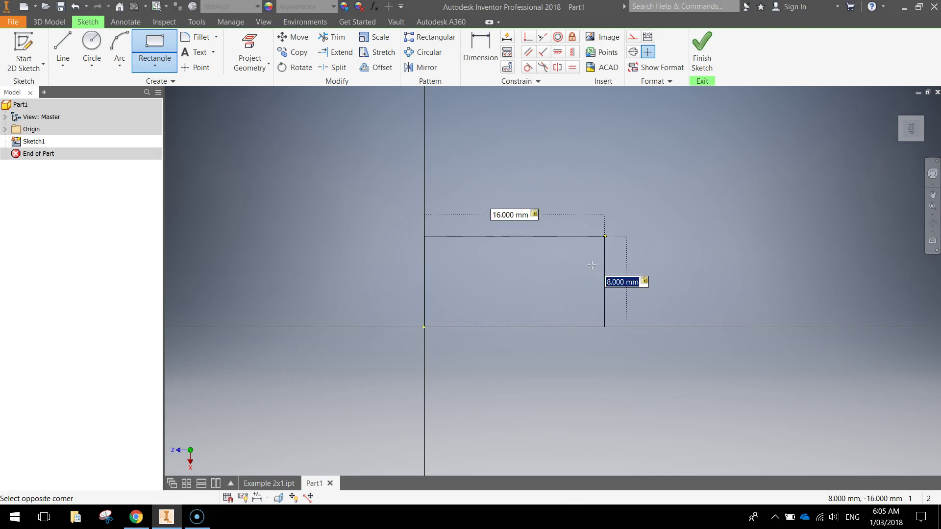
key(Return)
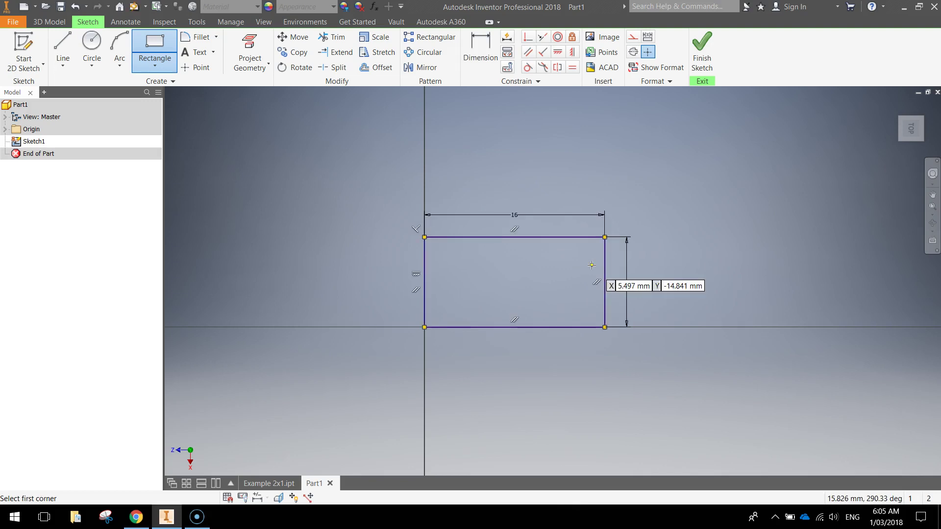
Finish the sketch and extrude the rectangle upward by 9 mm
click(702, 49)
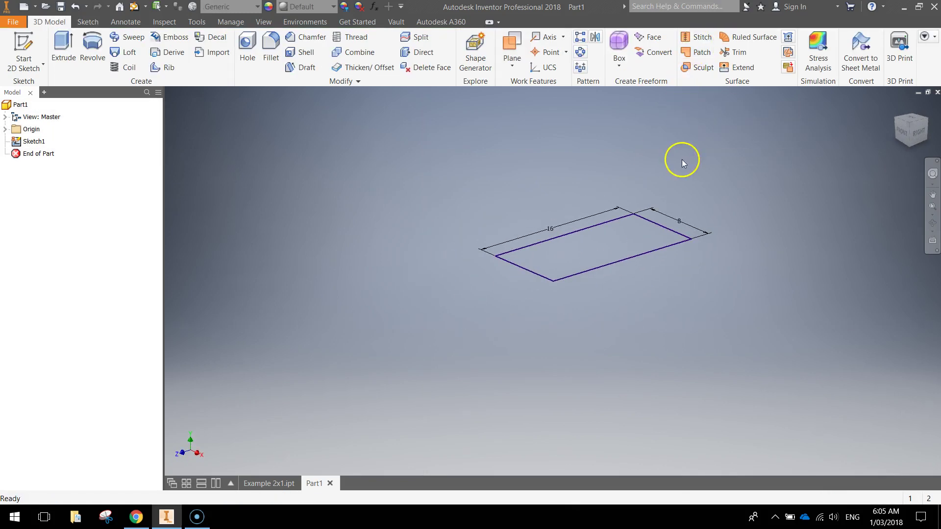
click(67, 53)
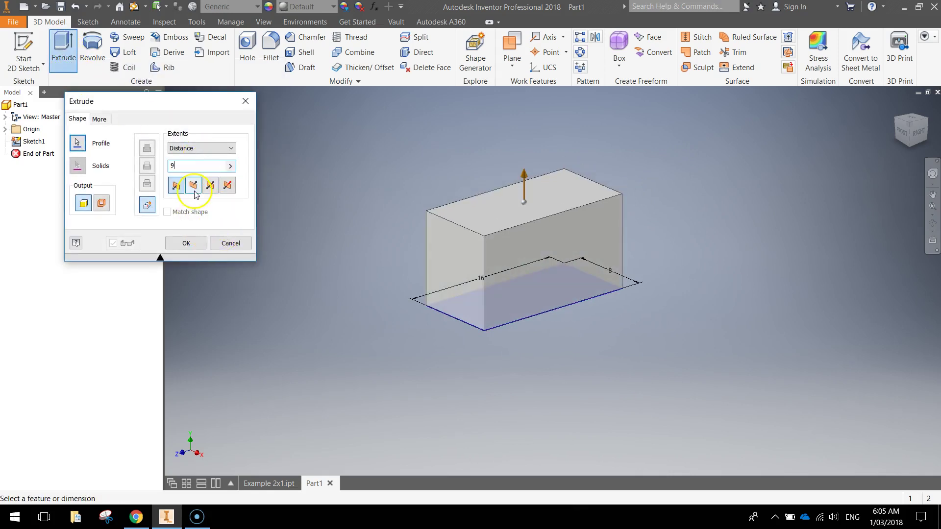
click(187, 243)
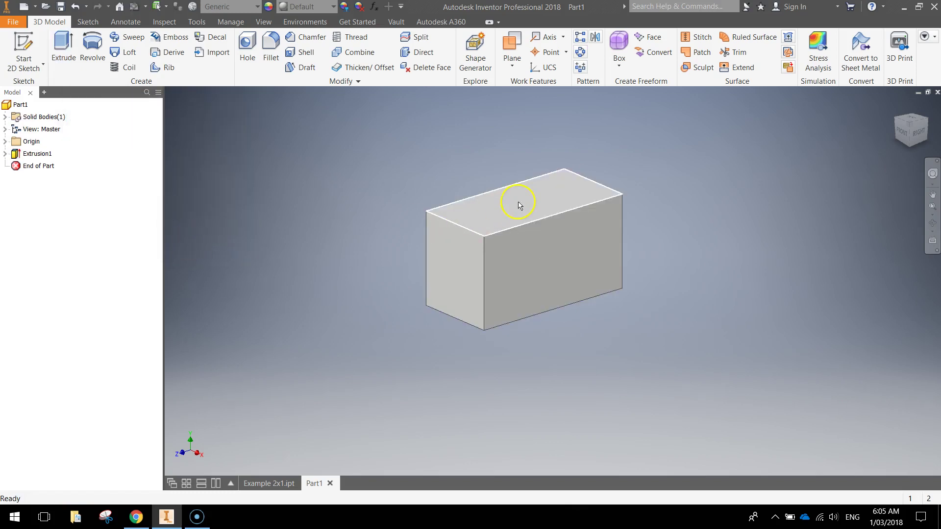
Start a sketch on the block's top face and draw a 4 mm diameter circle in its left half
middle_drag(439, 218, 441, 244)
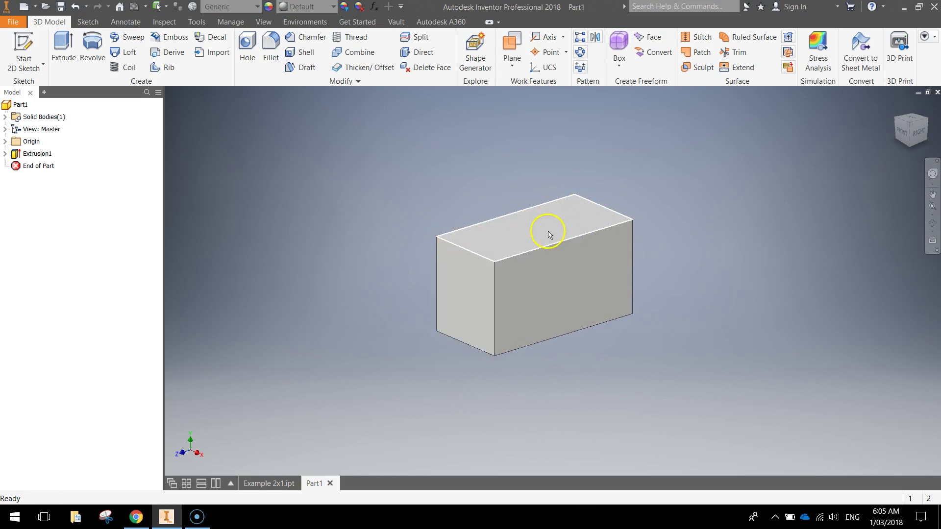
click(23, 43)
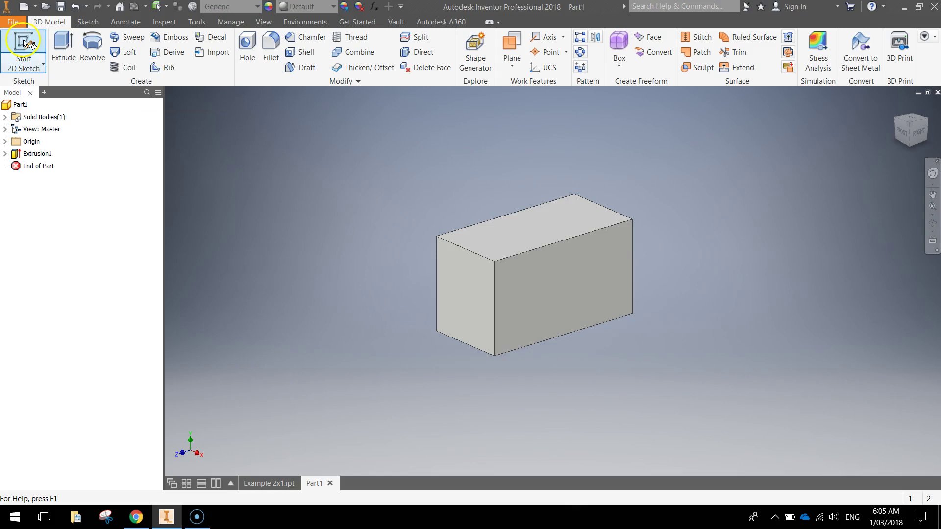
click(519, 234)
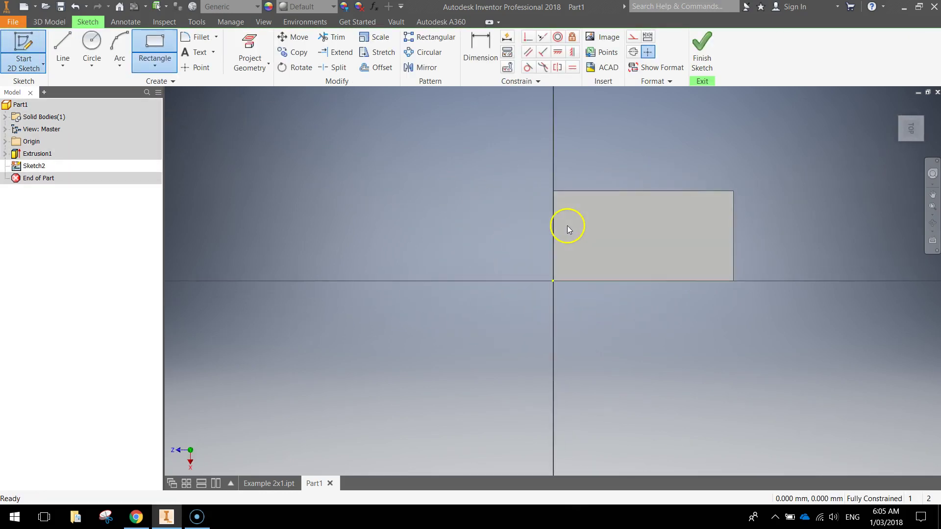
middle_drag(567, 225, 465, 260)
scroll(472, 255, up, 3)
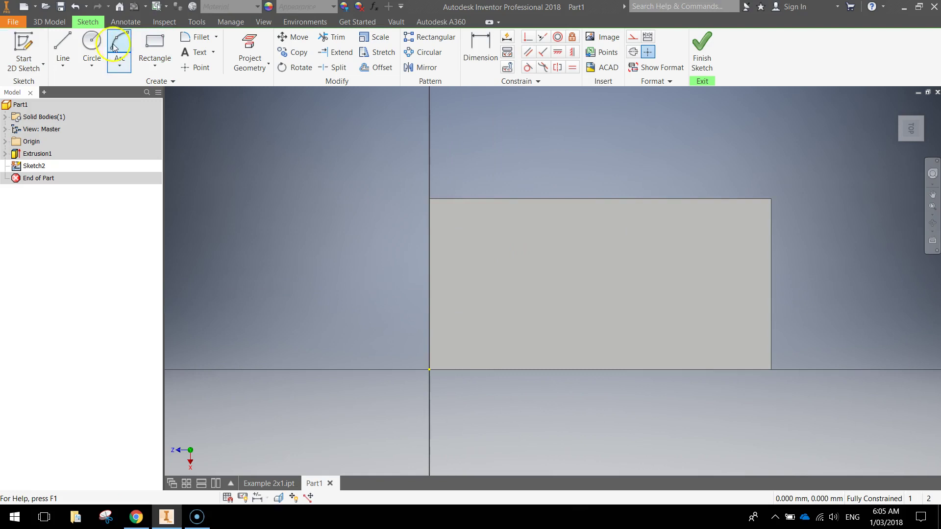
click(93, 42)
click(520, 267)
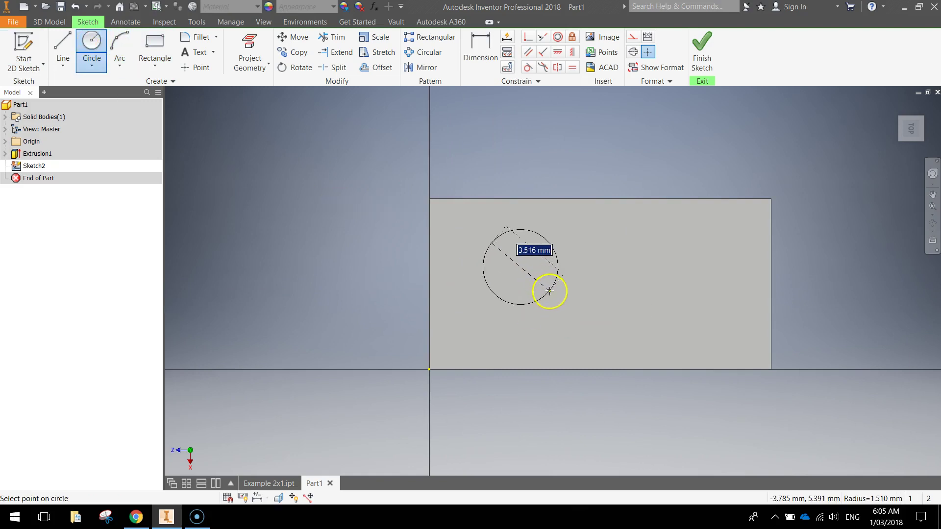
key(BackSpace)
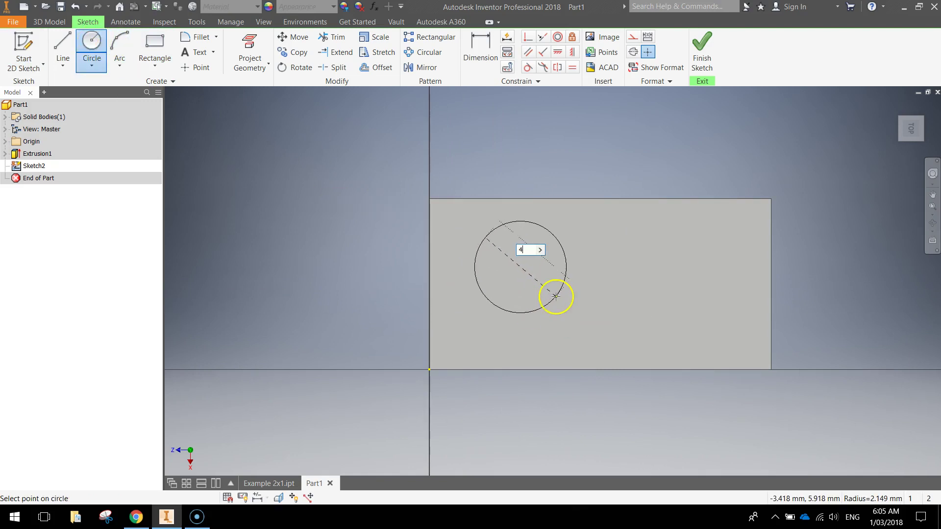
text(4)
key(Return)
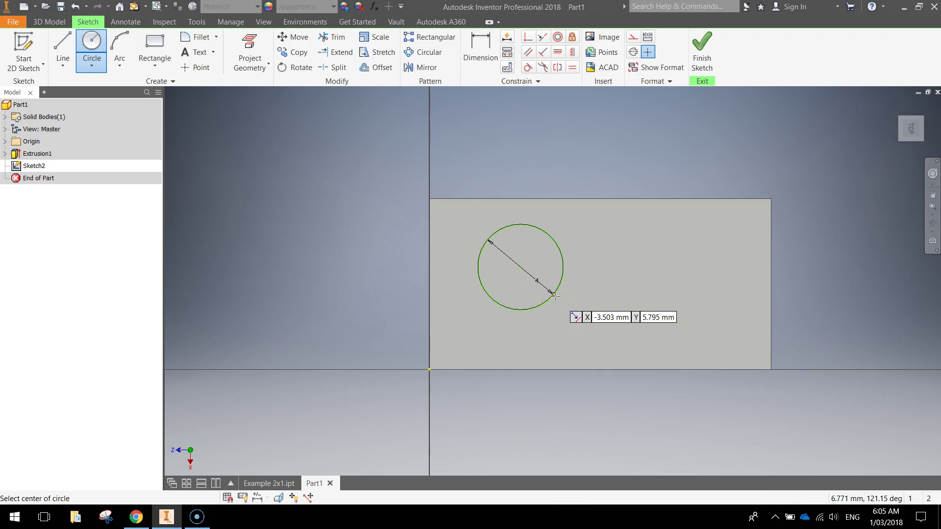
Dimension the circle's centre 4 mm from the upper long edge of the block's top face
click(465, 57)
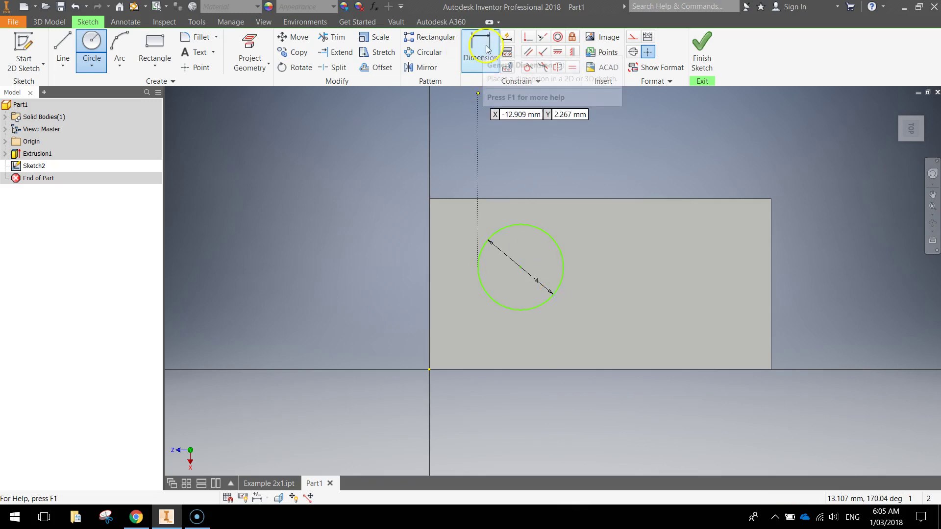
click(480, 47)
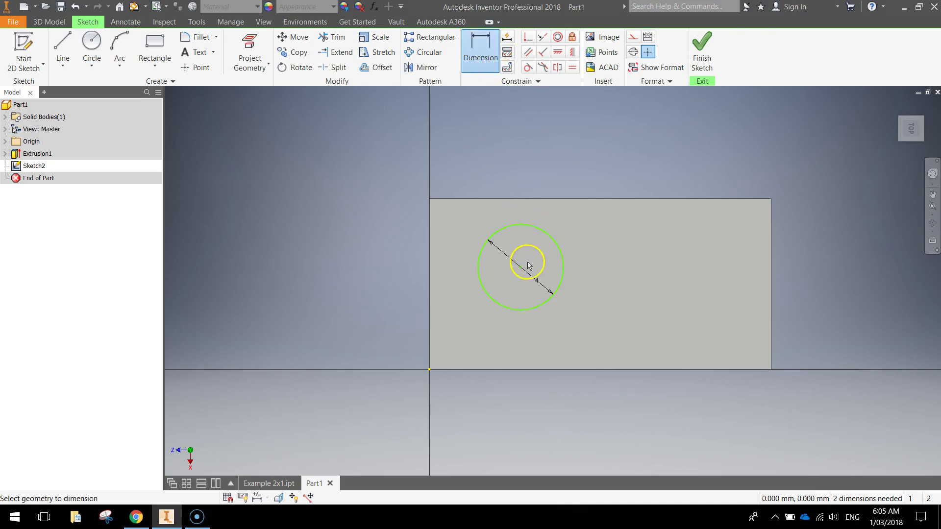
click(520, 199)
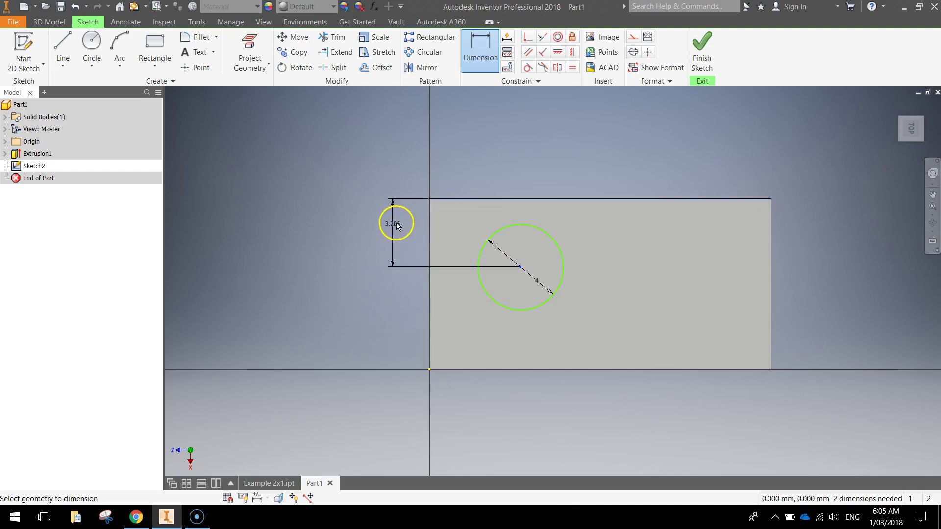
click(385, 231)
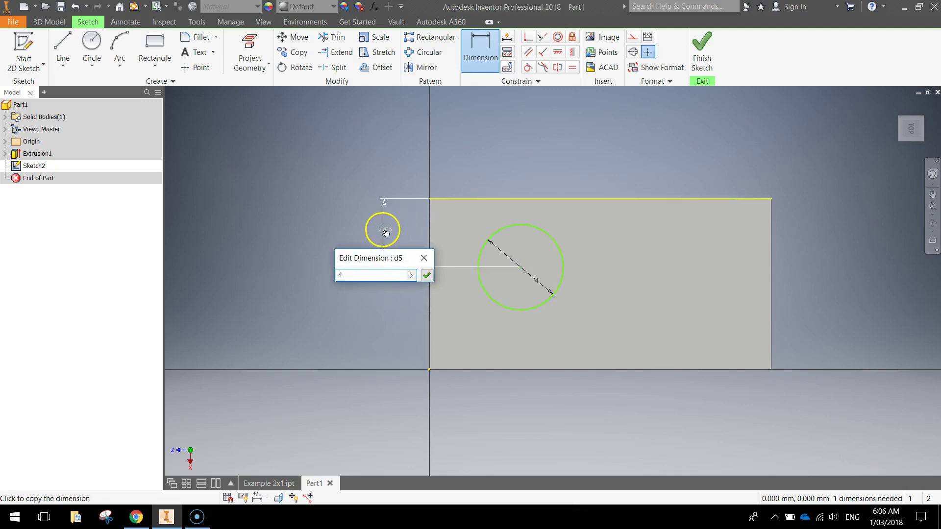
key(Return)
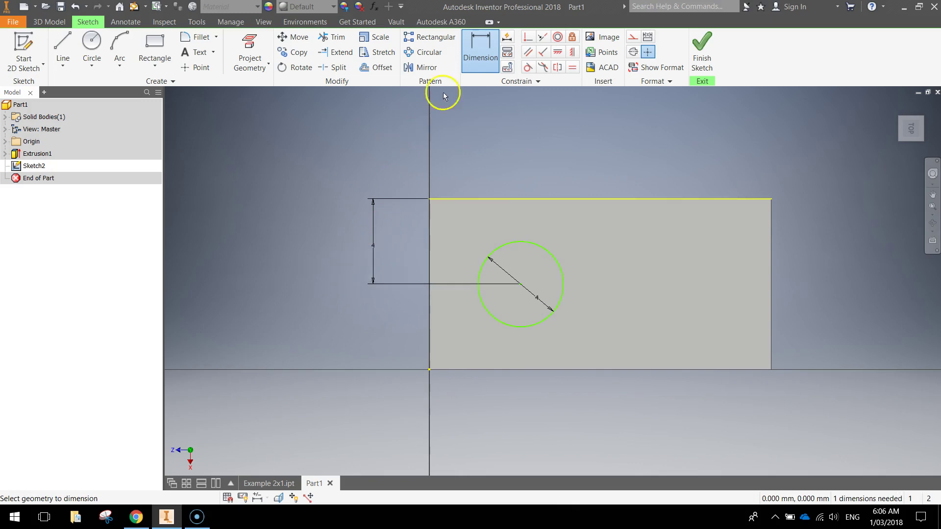
Dimension the circle's centre 4 mm from the left short edge of the block's top face
click(517, 283)
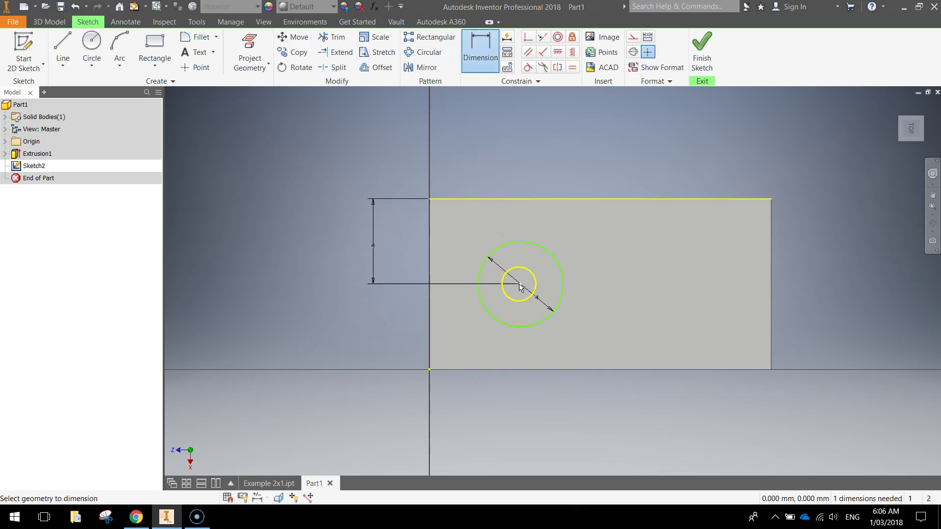
click(520, 284)
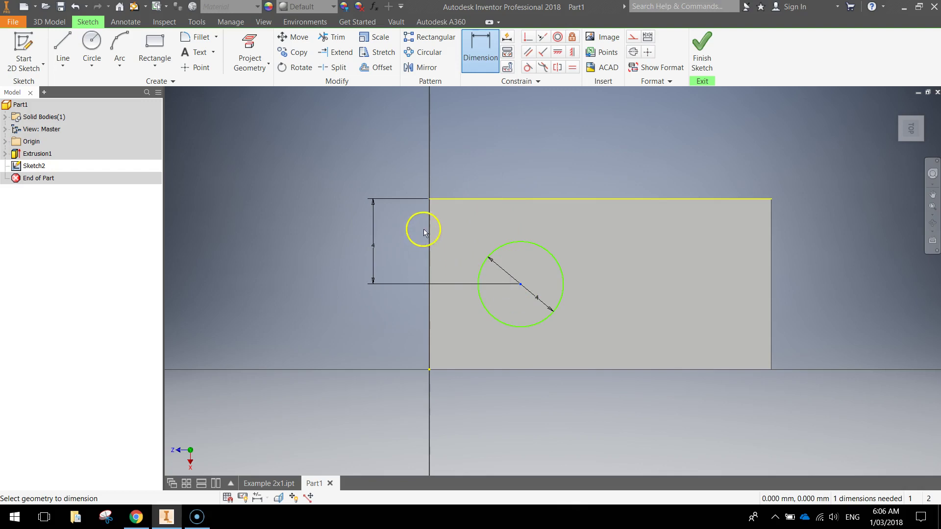
click(430, 247)
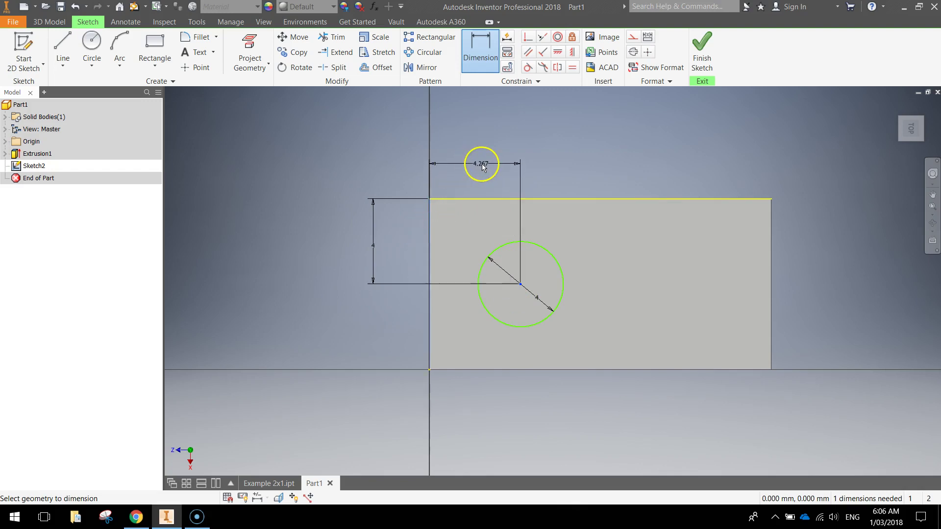
click(472, 167)
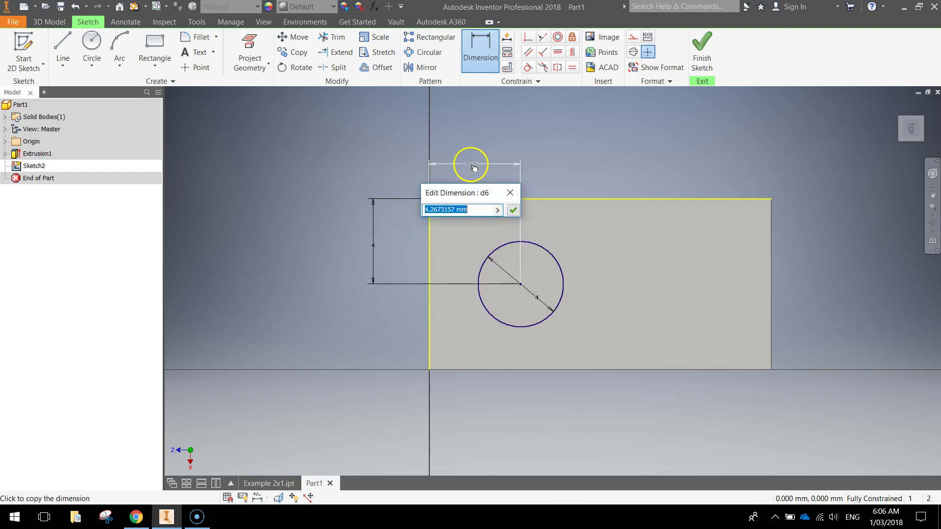
text(4)
key(Return)
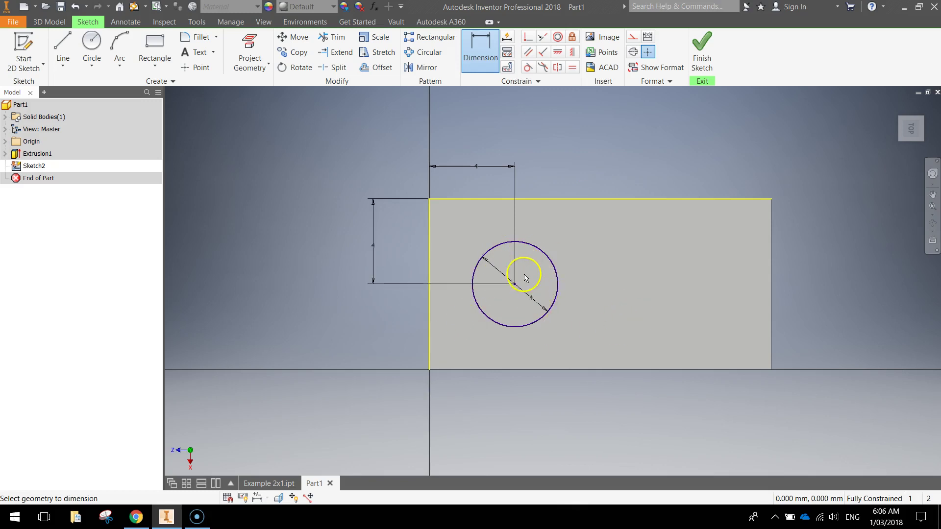
Pattern the 4 mm circle rectangularly along the upper long edge toward the block's right end, with 2 instances spaced 8 mm
click(426, 39)
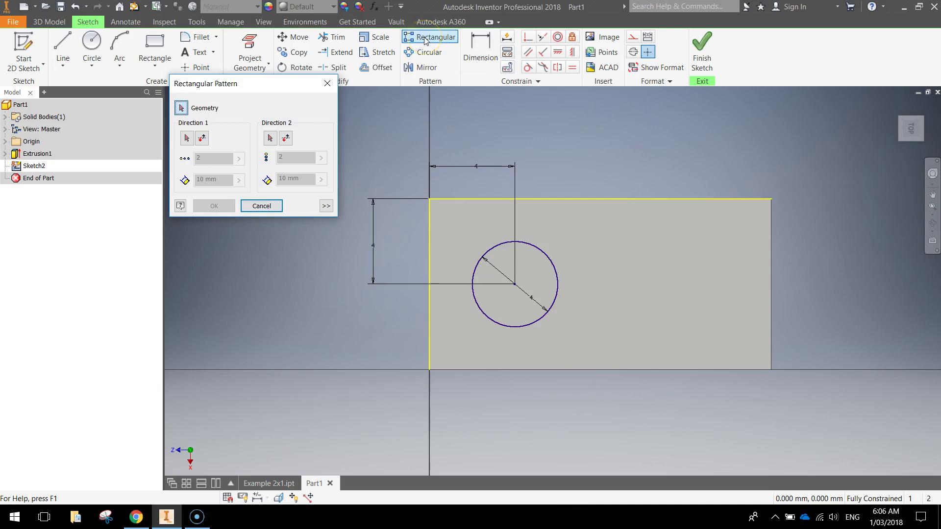
drag(229, 83, 332, 144)
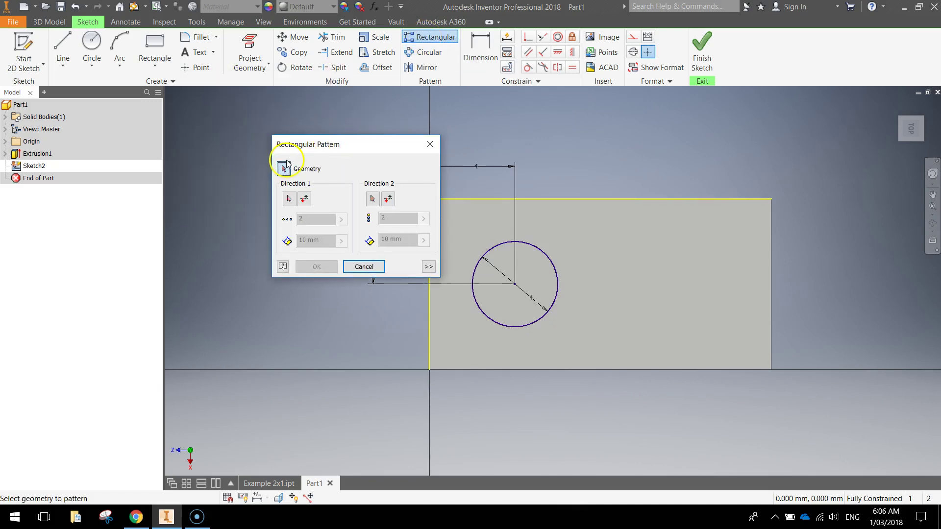
click(544, 255)
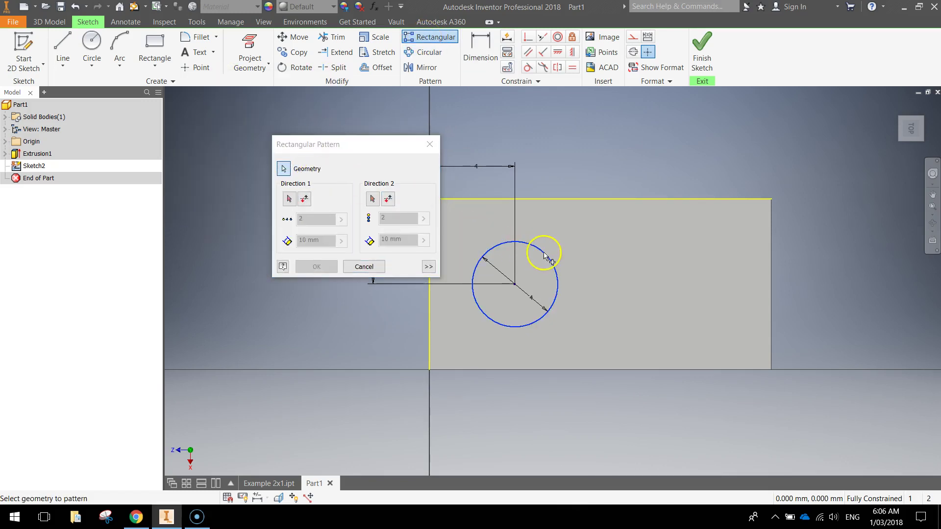
click(289, 199)
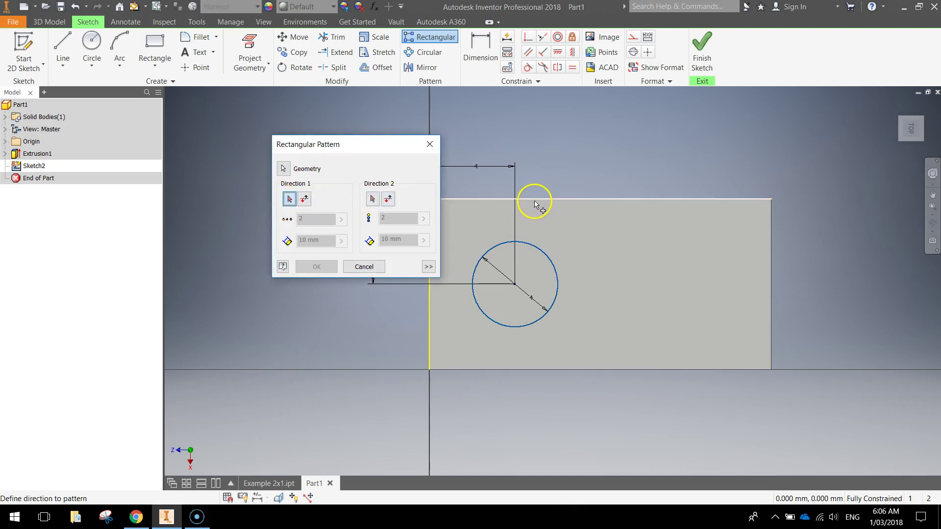
click(610, 199)
drag(365, 147, 369, 65)
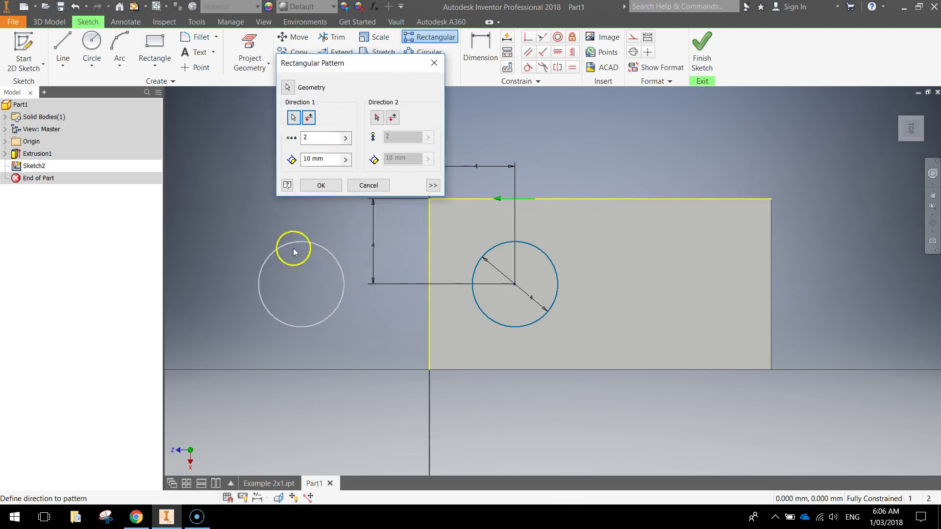
click(310, 118)
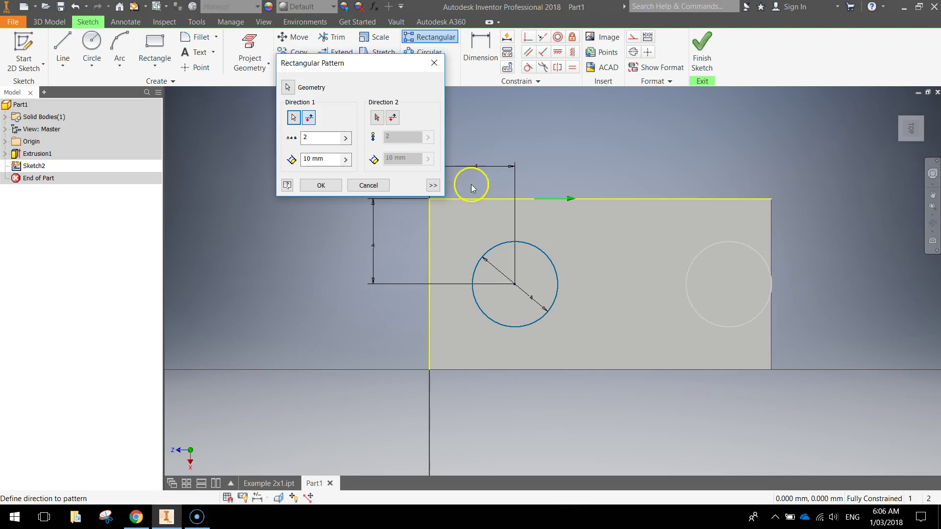
double_click(307, 161)
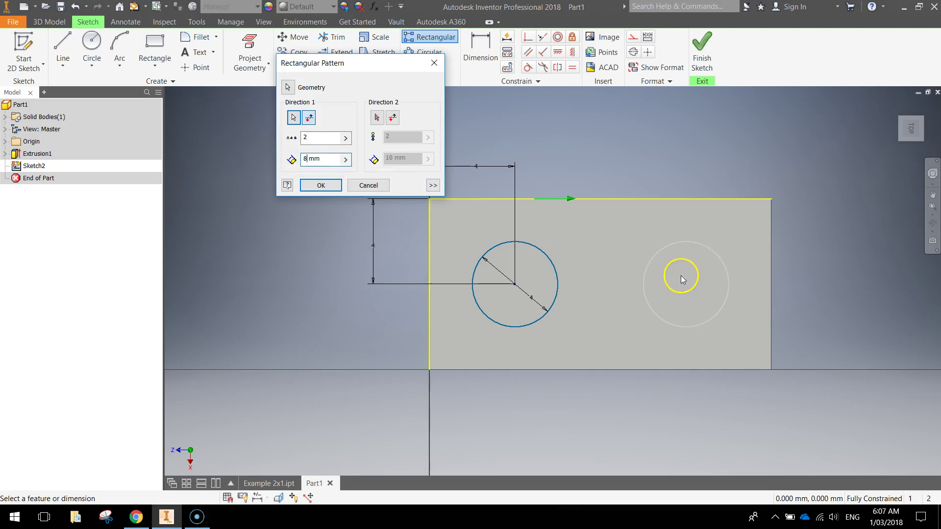
click(321, 187)
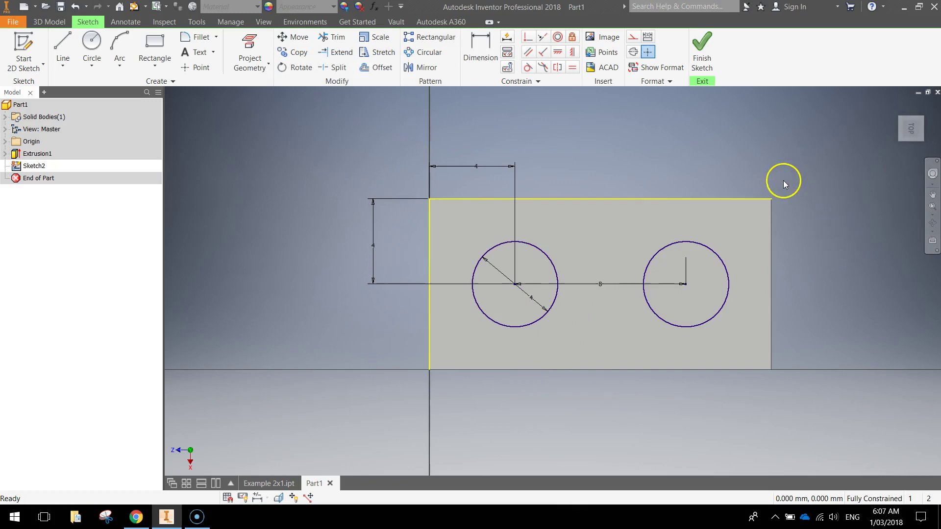
Finish the sketch and extrude both circles 1.7 mm upward from the block's top face as studs
click(707, 44)
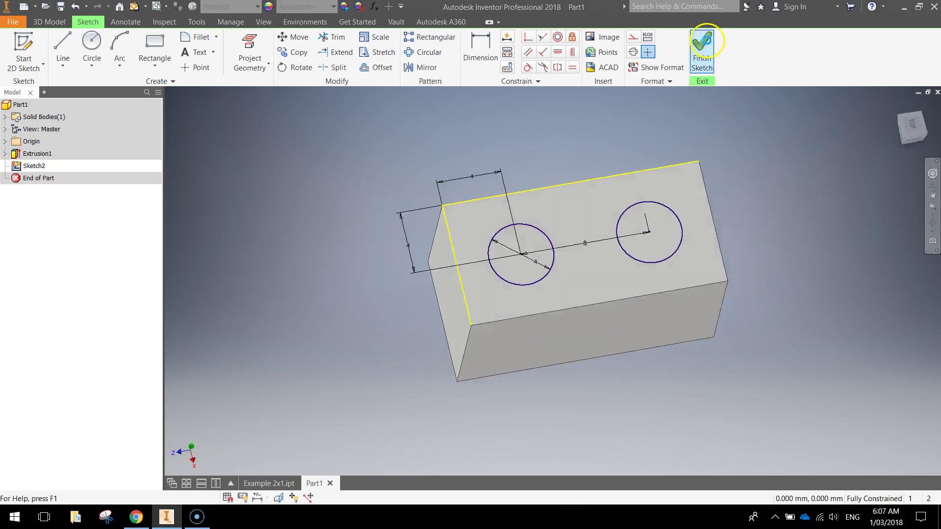
scroll(647, 164, down, 3)
mouse_move(573, 196)
middle_down()
mouse_move(635, 195)
mouse_move(662, 162)
middle_up()
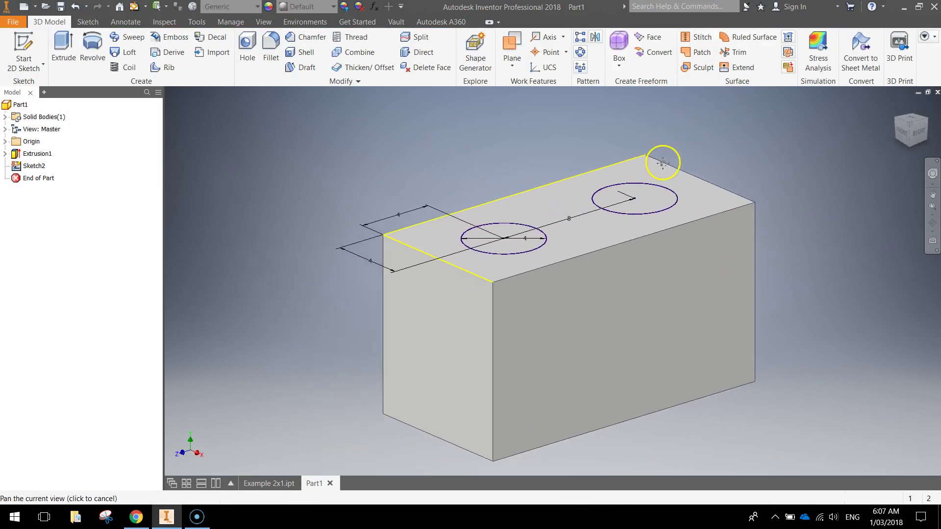
click(63, 51)
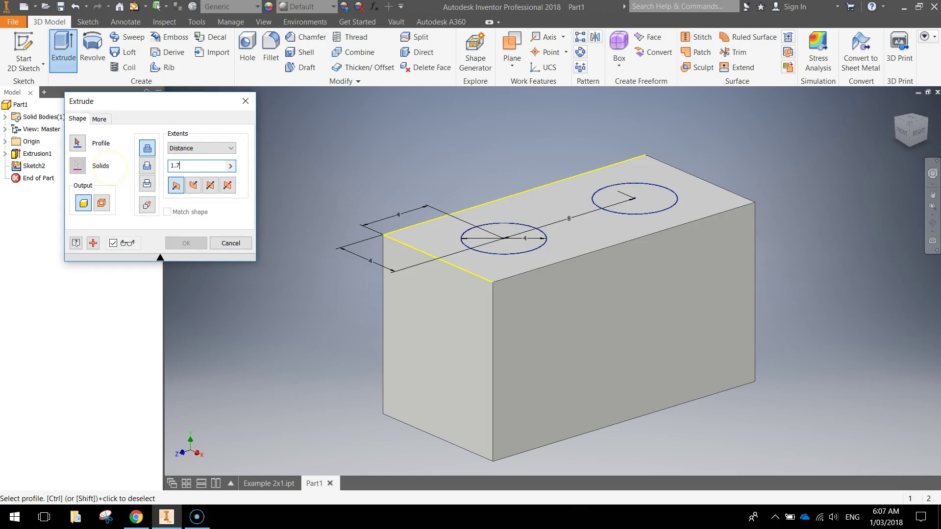
click(508, 245)
click(633, 205)
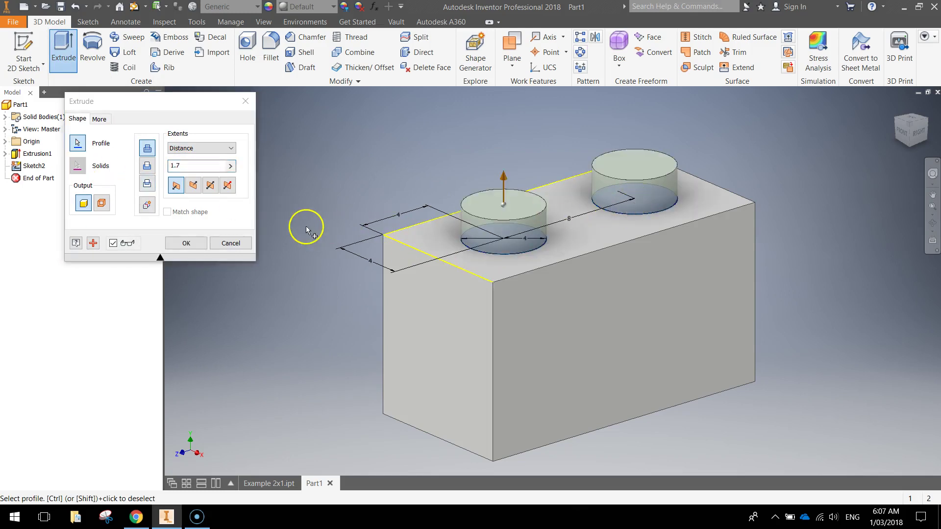
click(187, 242)
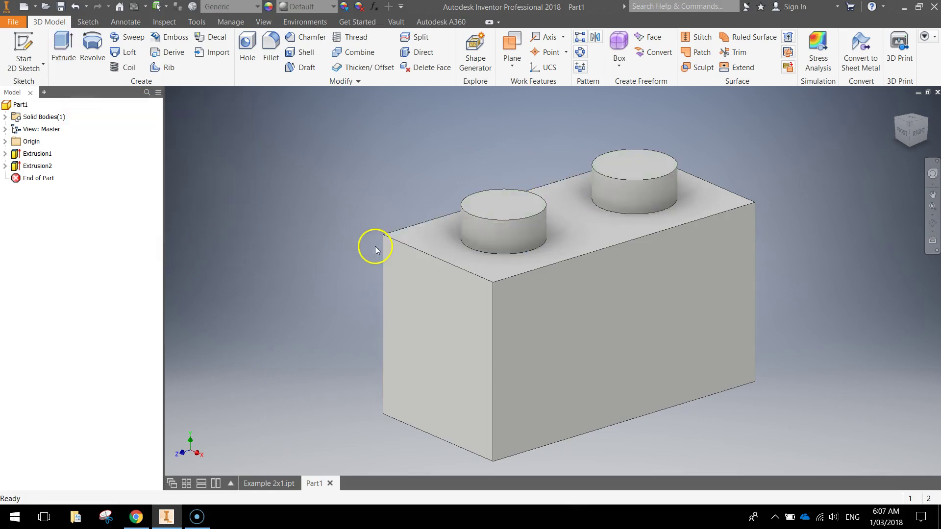
Shell the block with a wall thickness of 0.8 mm, removing its bottom face
scroll(719, 345, down, 3)
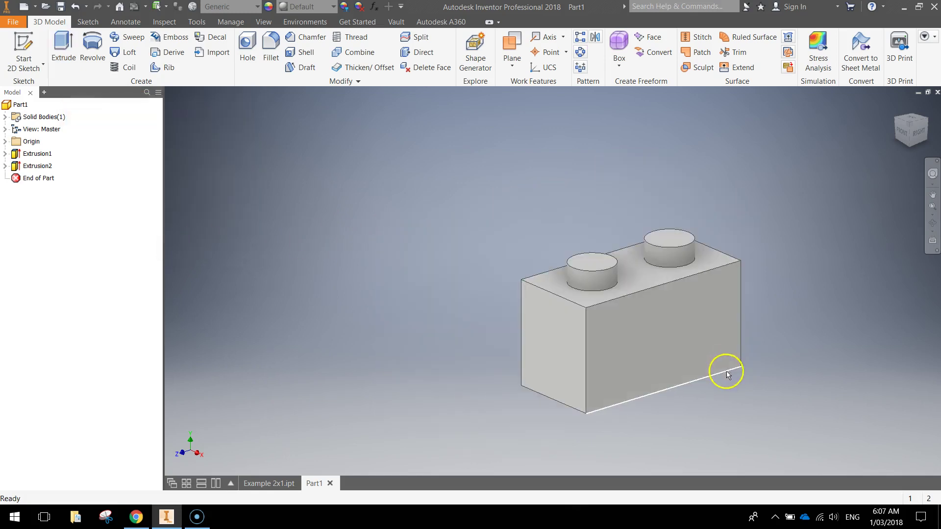
shift+middle_drag(737, 372, 619, 263)
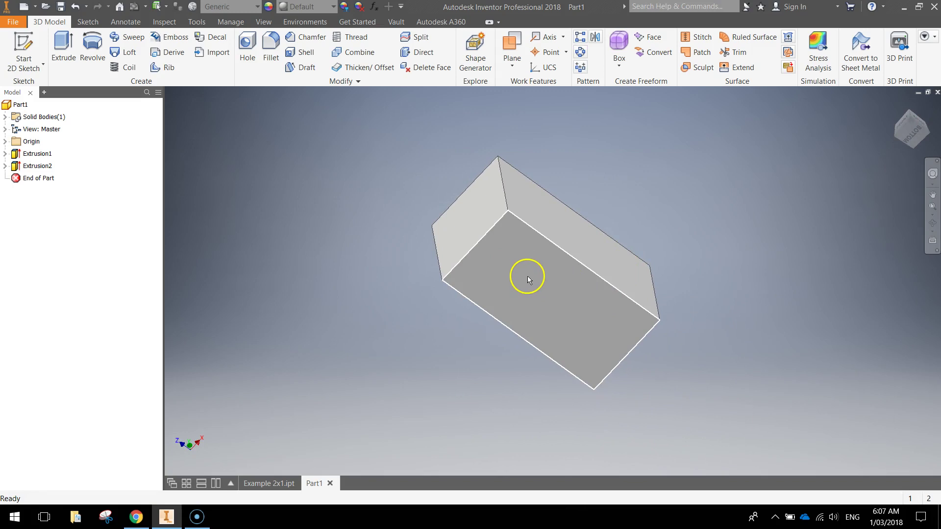
click(303, 54)
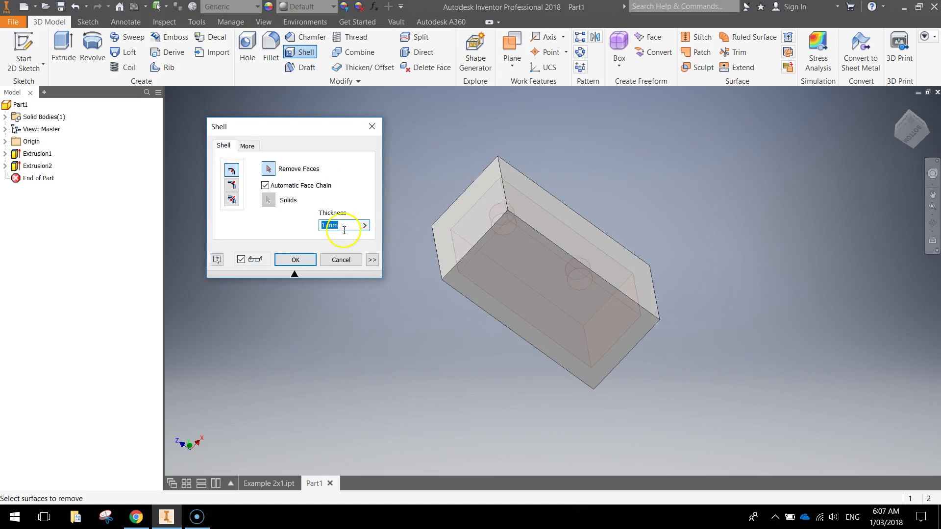
text(0.8)
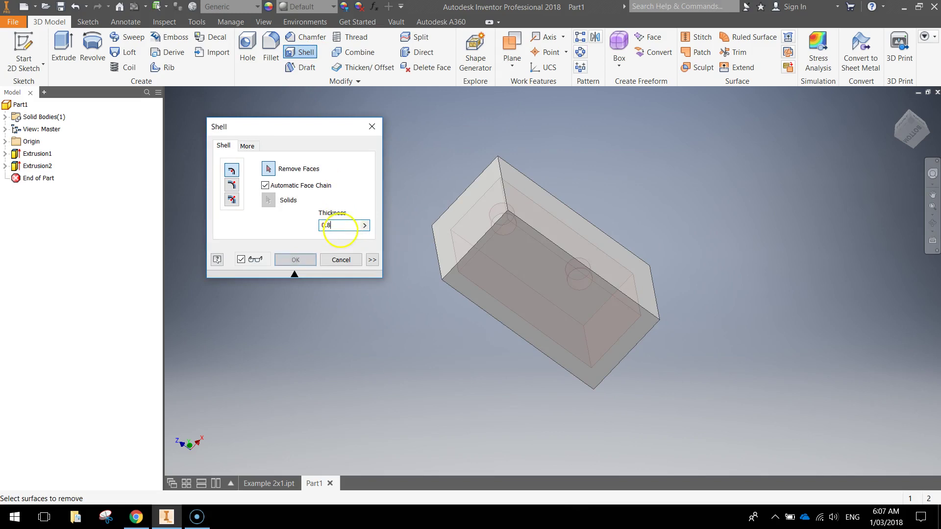
click(557, 308)
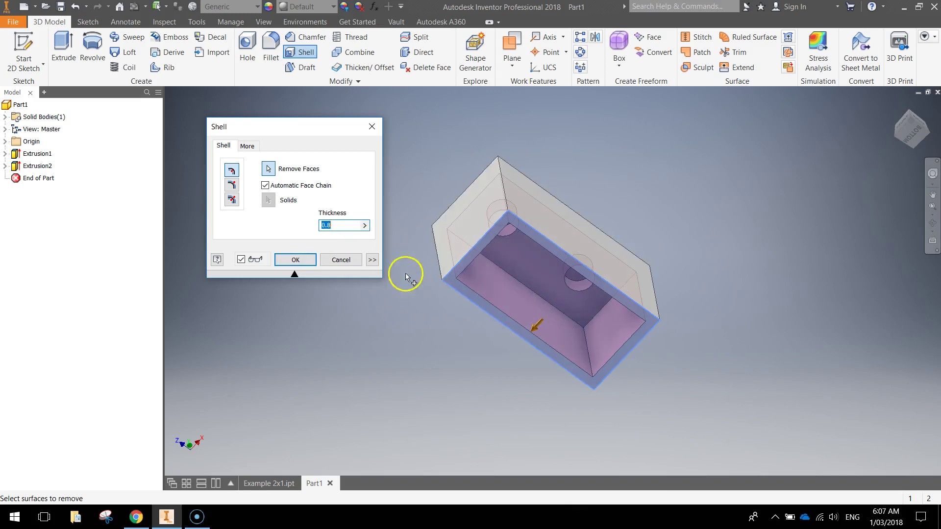
click(295, 259)
Start a sketch on the recessed inner face of the hollow underside and project that face's outline and stud openings
shift+middle_drag(650, 314, 645, 286)
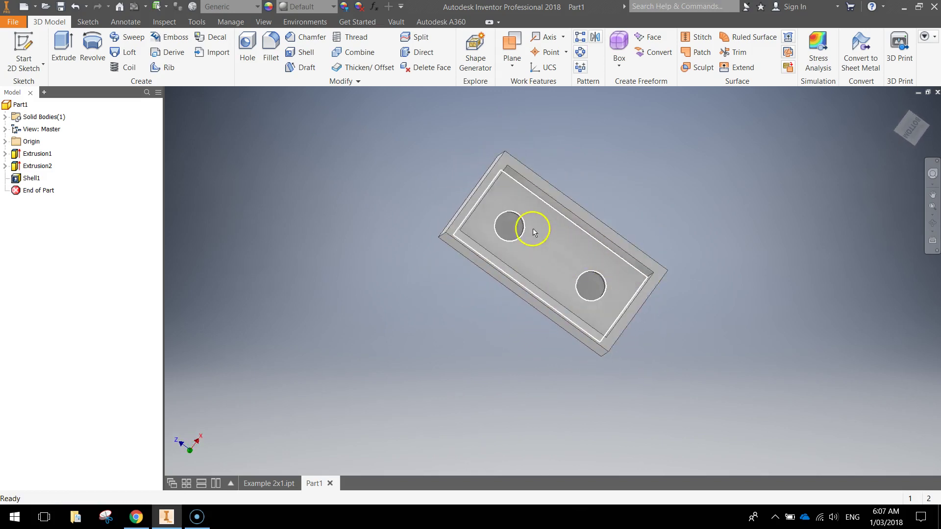
click(22, 42)
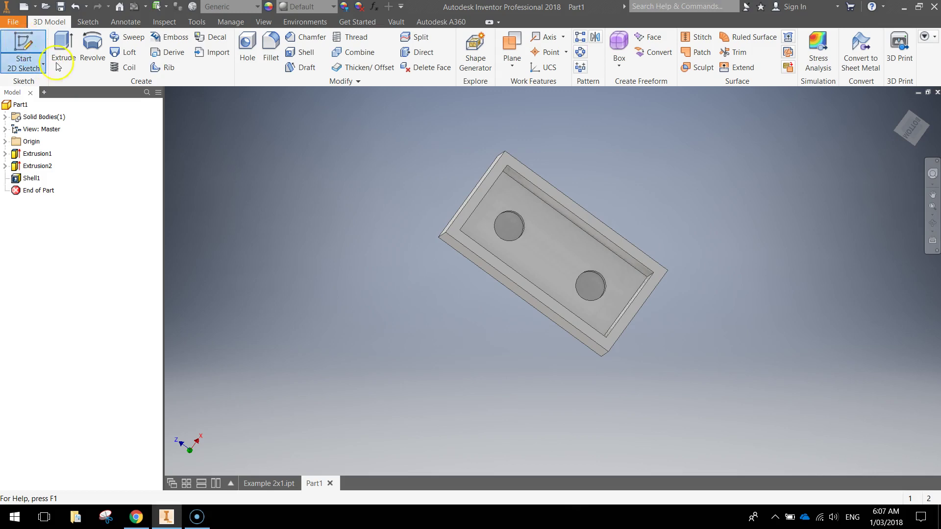
click(550, 253)
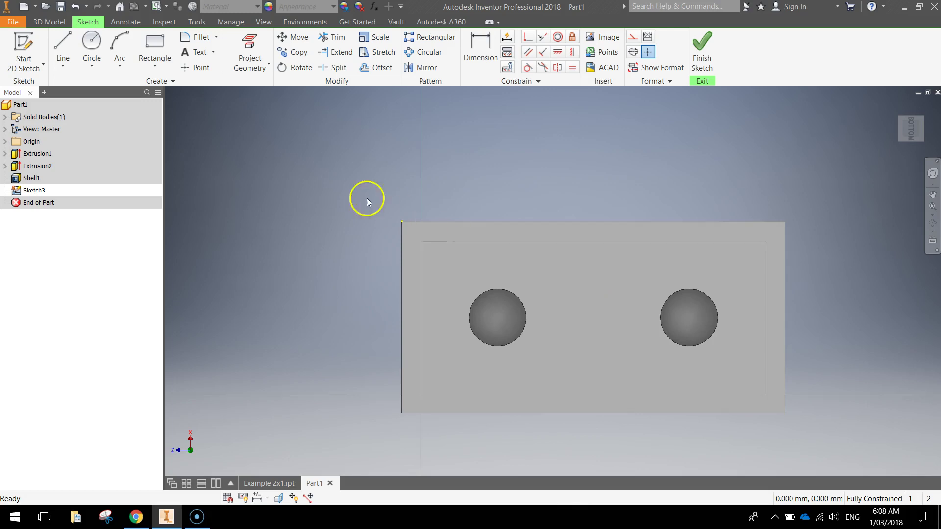
click(92, 41)
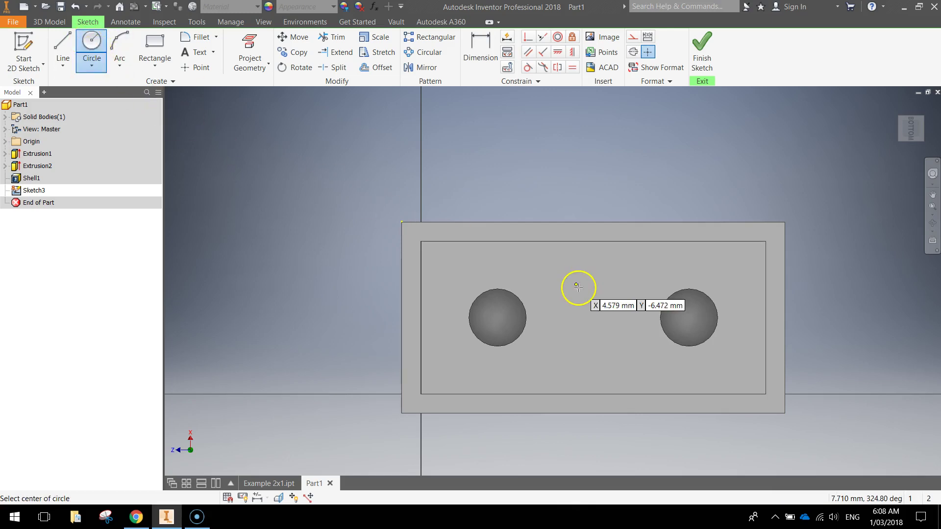
click(62, 41)
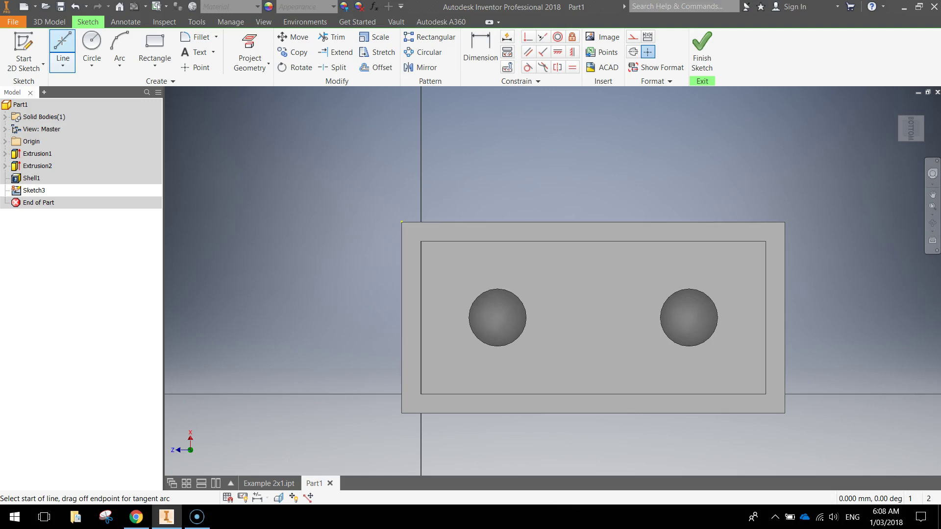
click(244, 46)
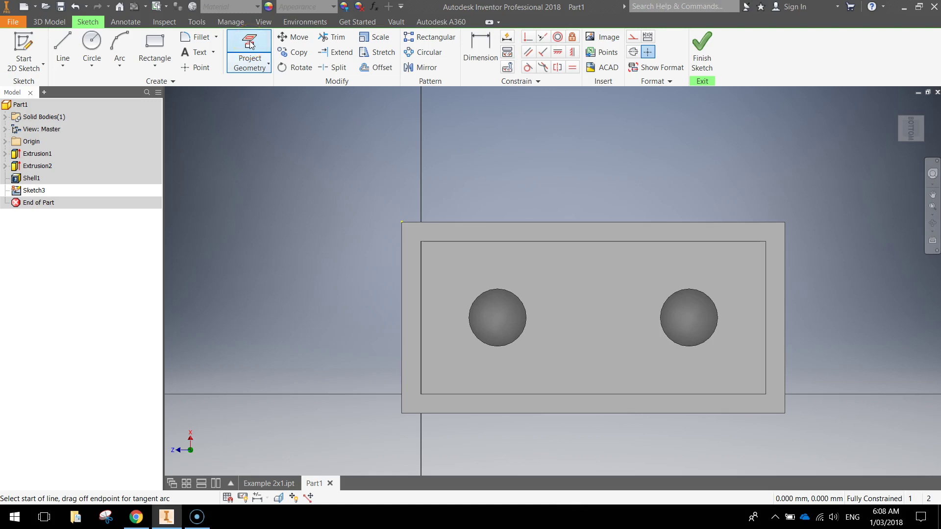
click(603, 285)
click(580, 169)
key(Escape)
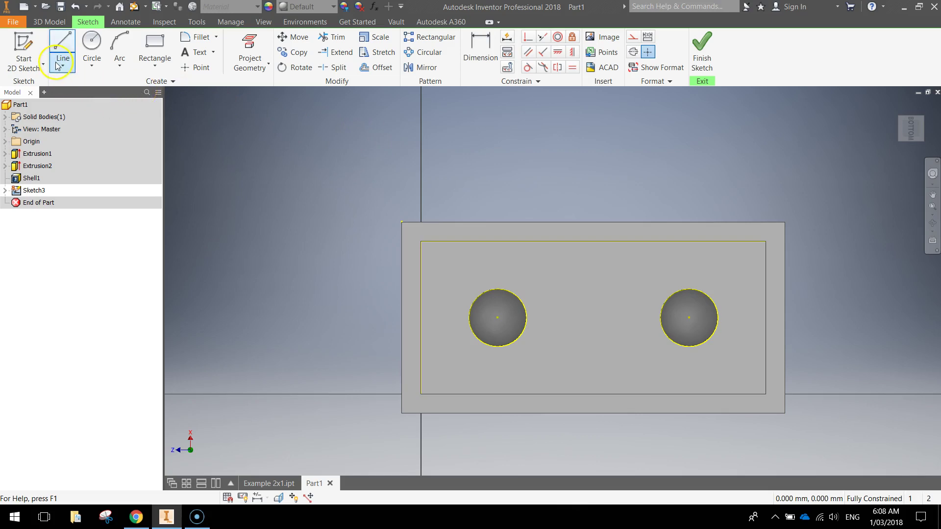
Draw a vertical construction line between the midpoints of the inner face's two long edges
click(62, 47)
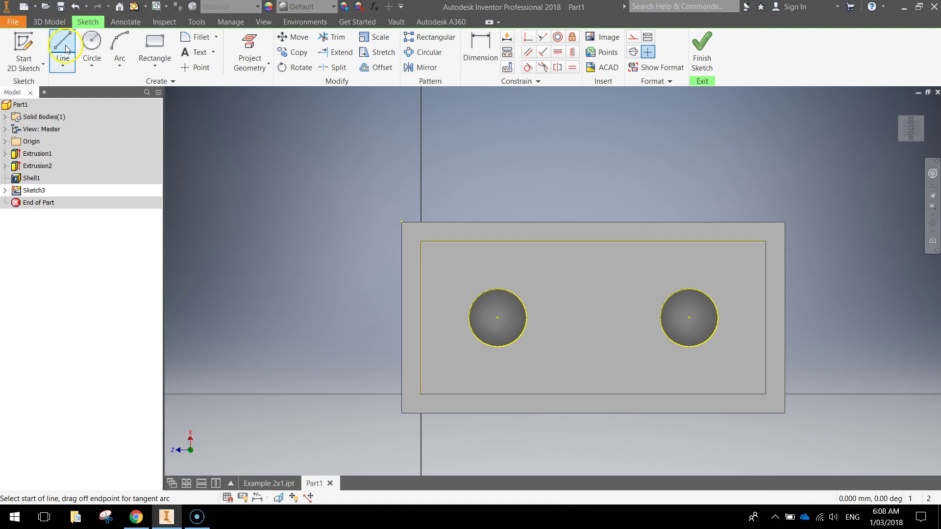
click(632, 38)
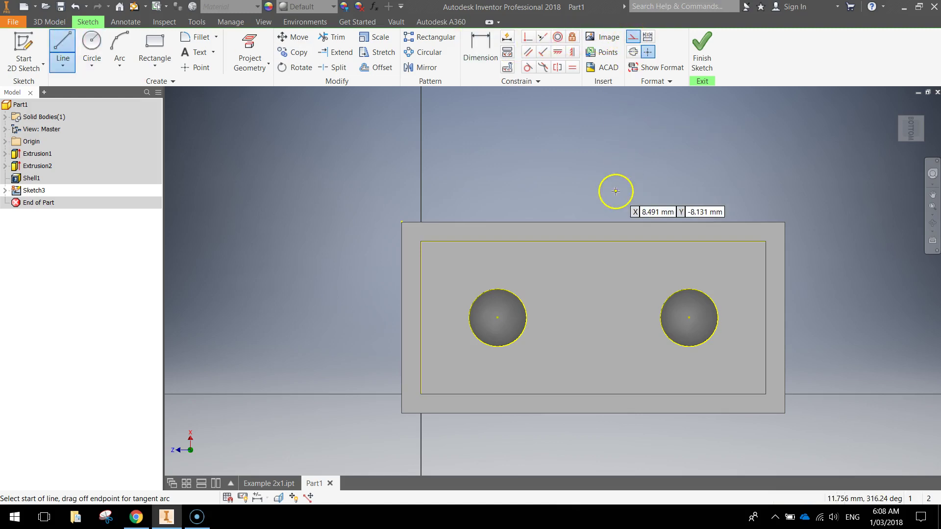
click(594, 241)
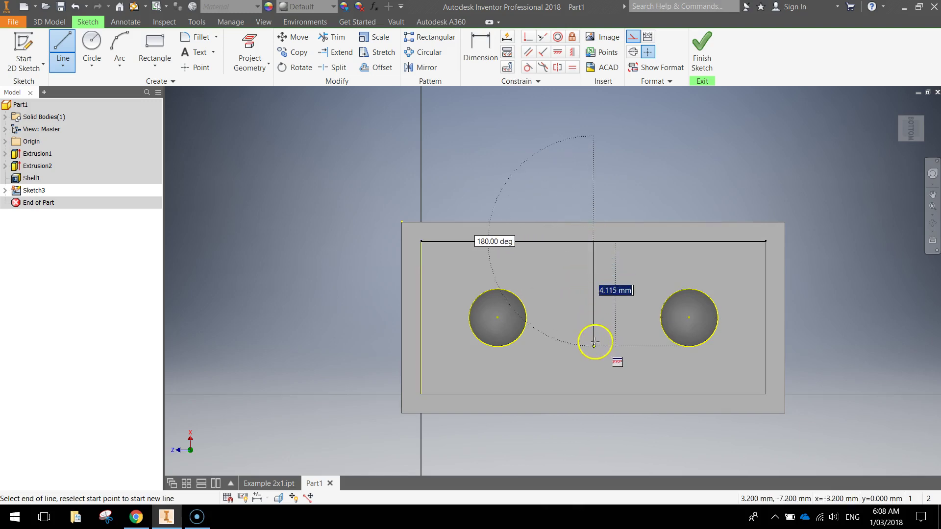
double_click(594, 394)
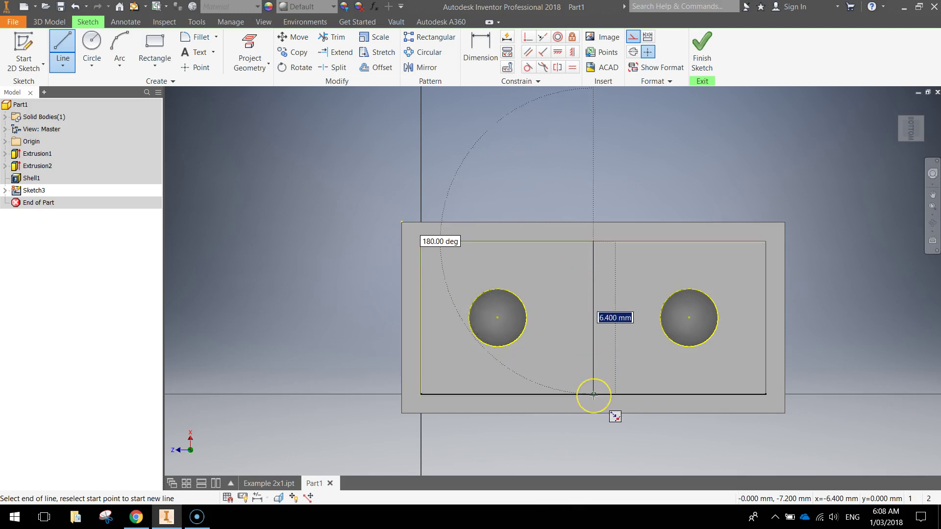
key(Escape)
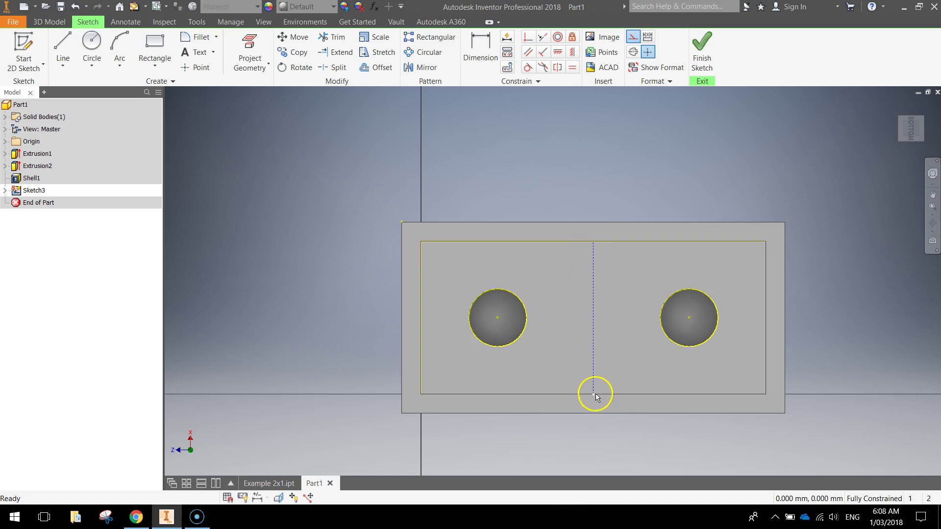
Draw a horizontal construction line between the midpoints of the inner face's two short edges
click(63, 49)
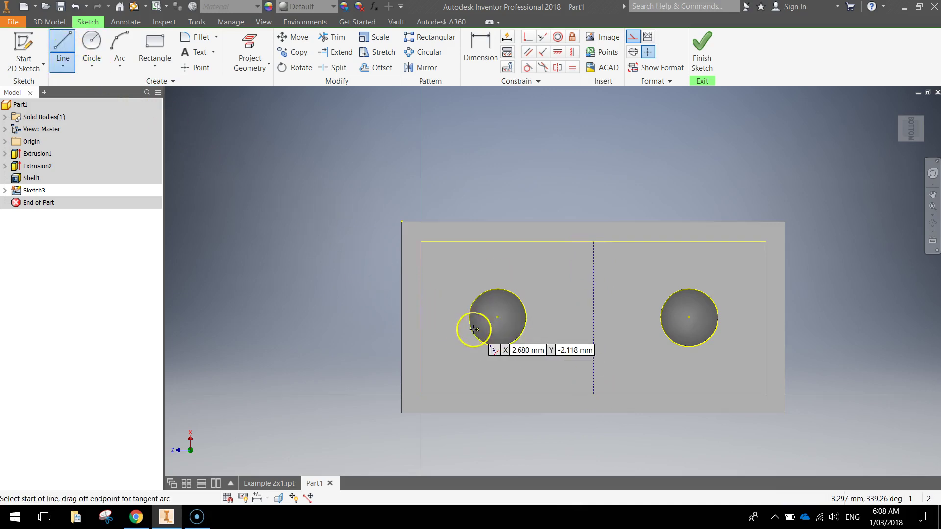
click(422, 317)
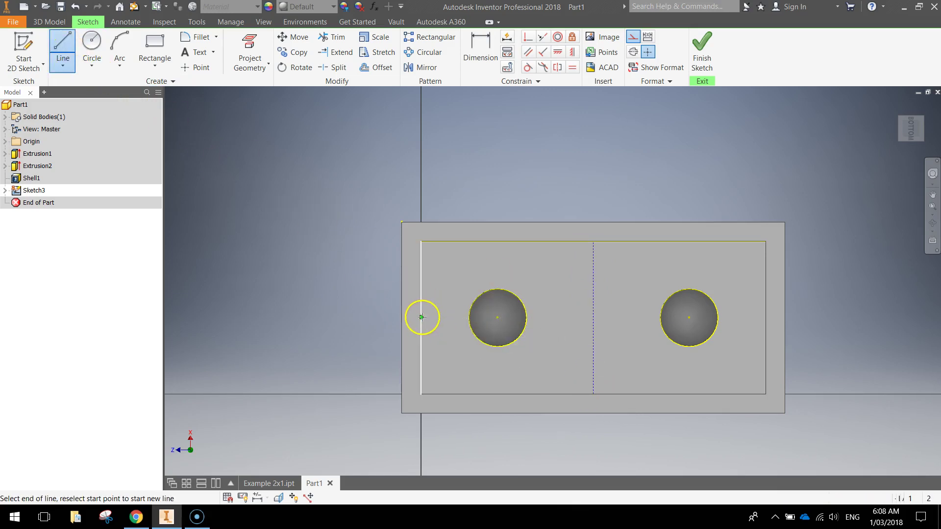
double_click(765, 318)
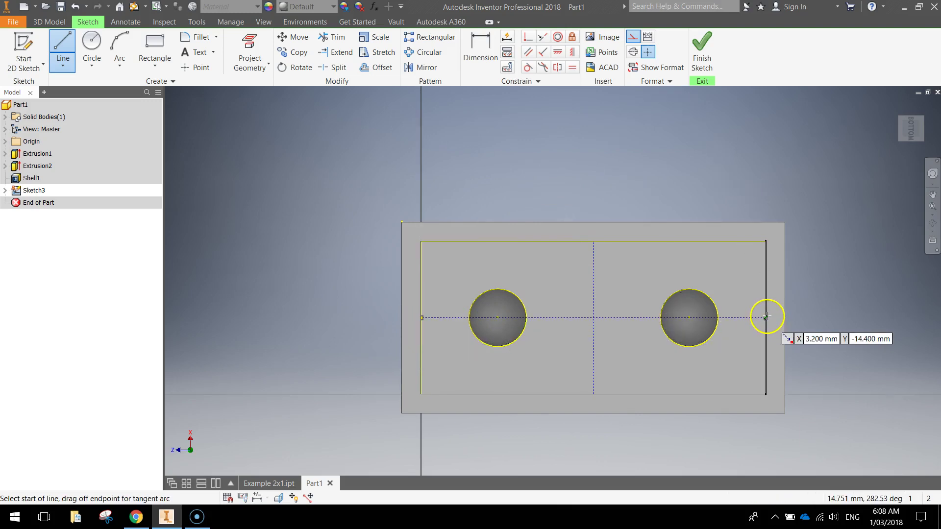
key(Escape)
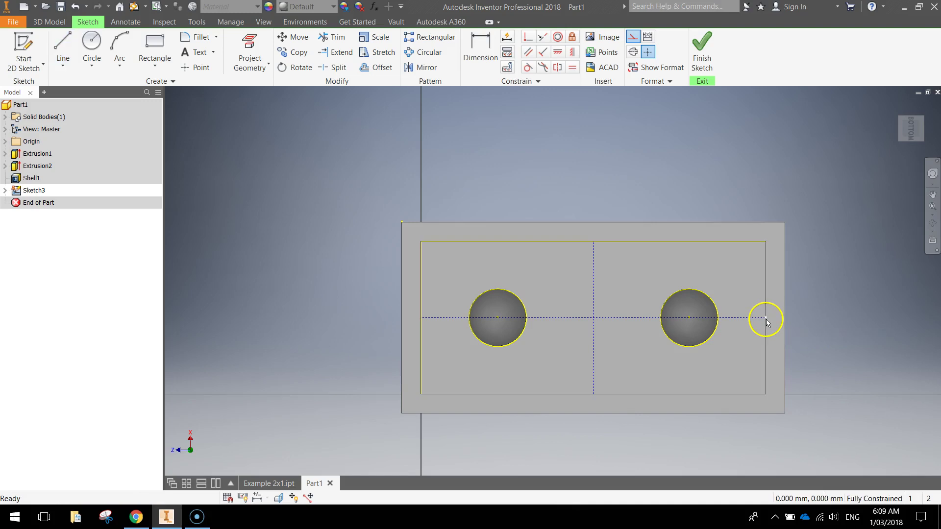
drag(594, 326, 594, 322)
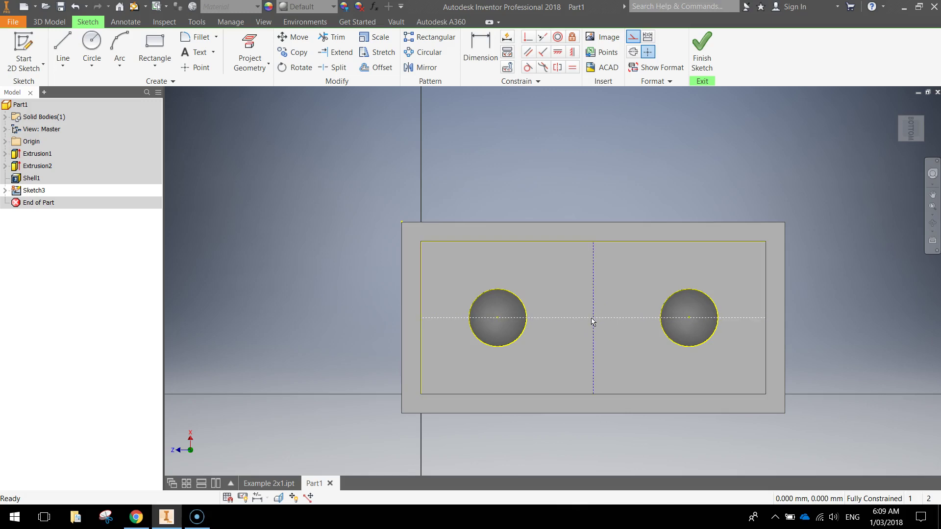
Draw a 2.4 mm diameter circle centred where the two construction lines cross, between the stud openings
click(92, 43)
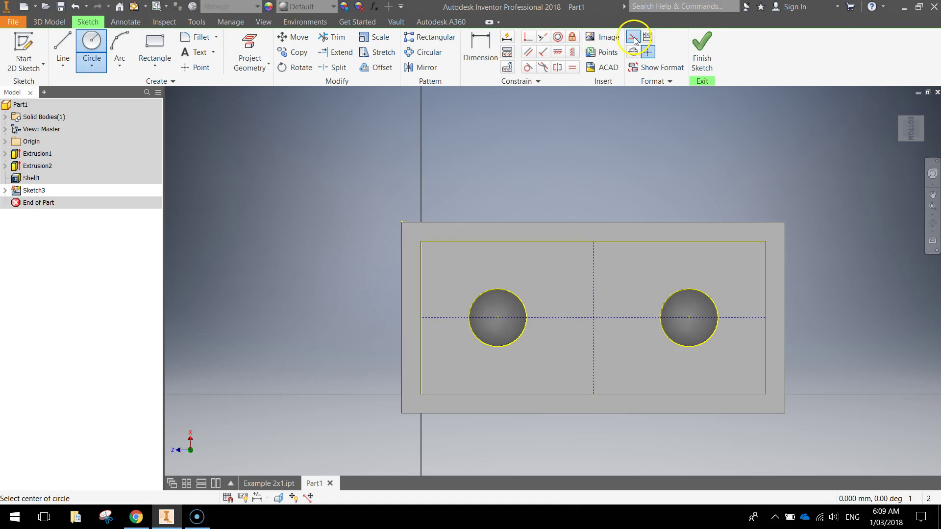
click(594, 317)
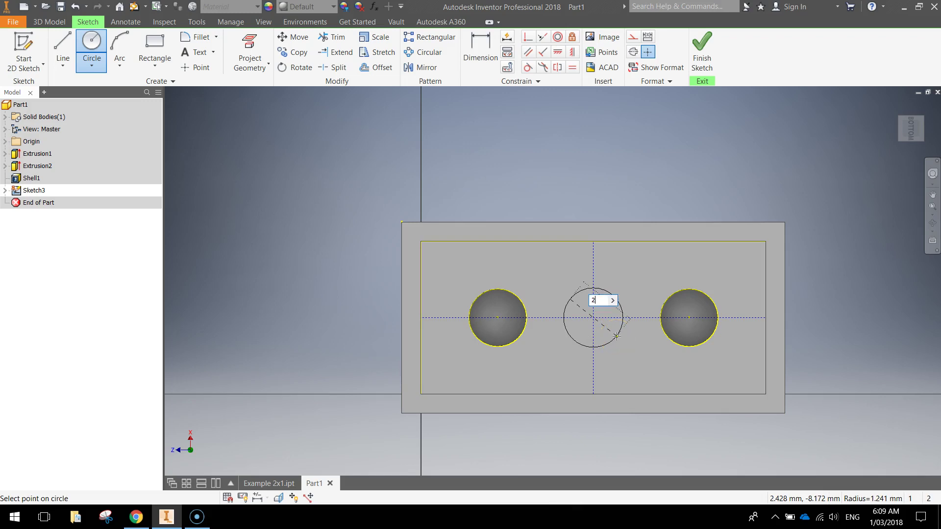
text(2.4)
key(Return)
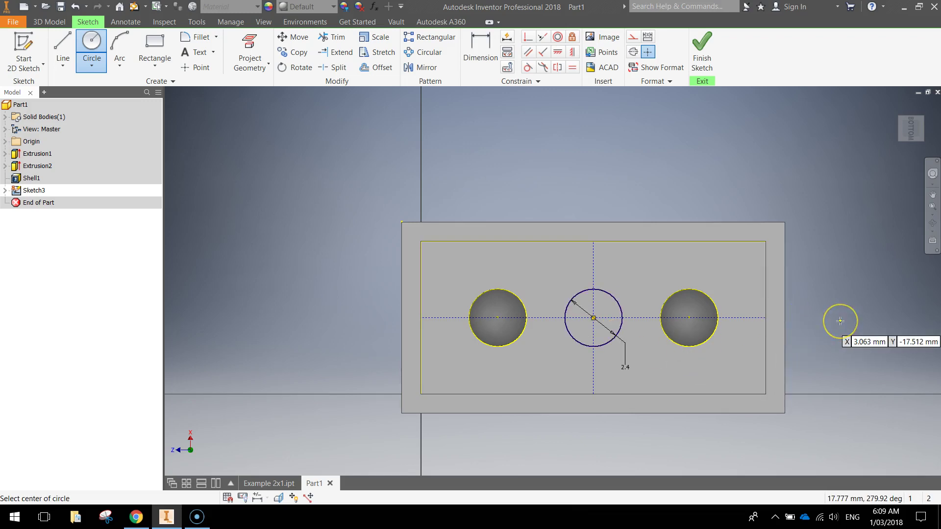
key(Escape)
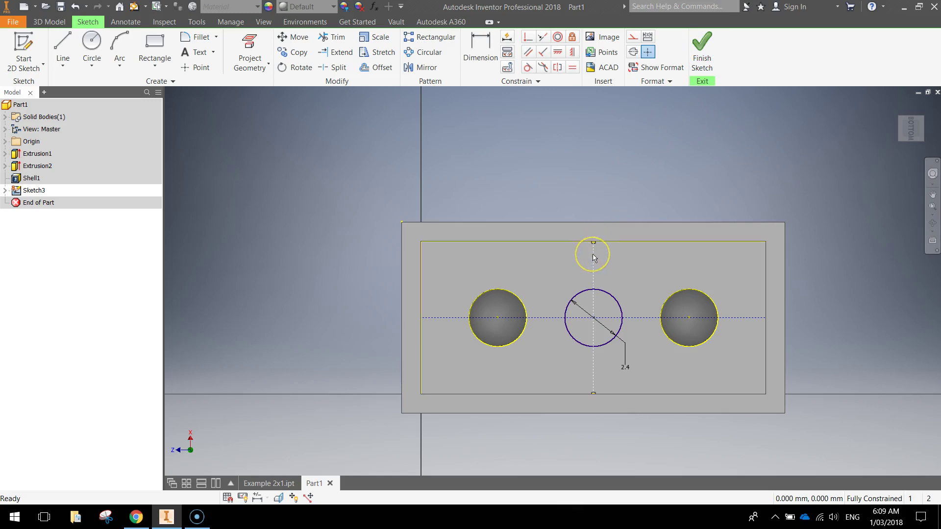
Delete the horizontal and vertical construction lines and finish the sketch
click(642, 317)
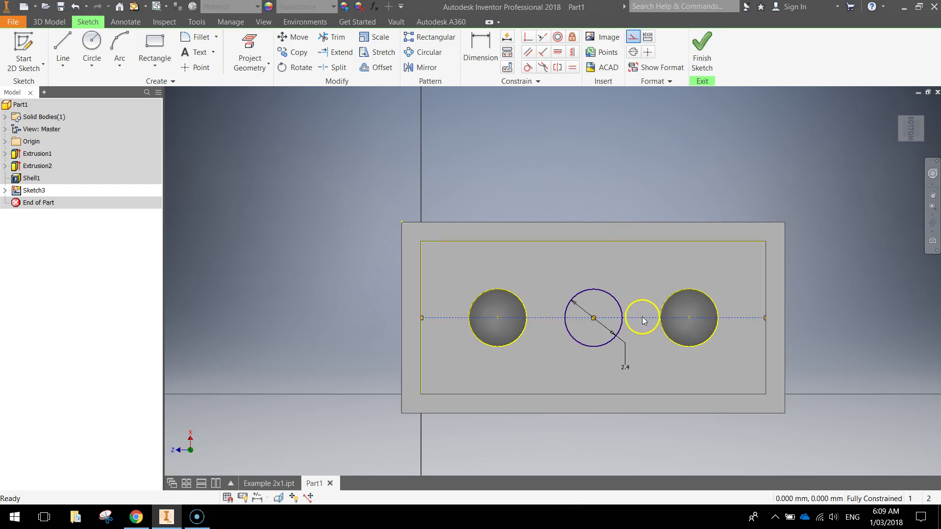
key(Delete)
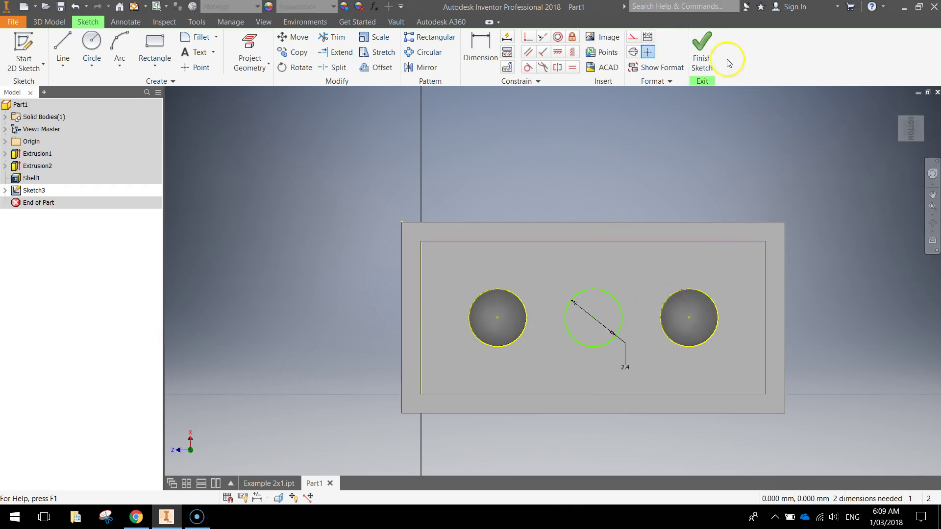
click(701, 49)
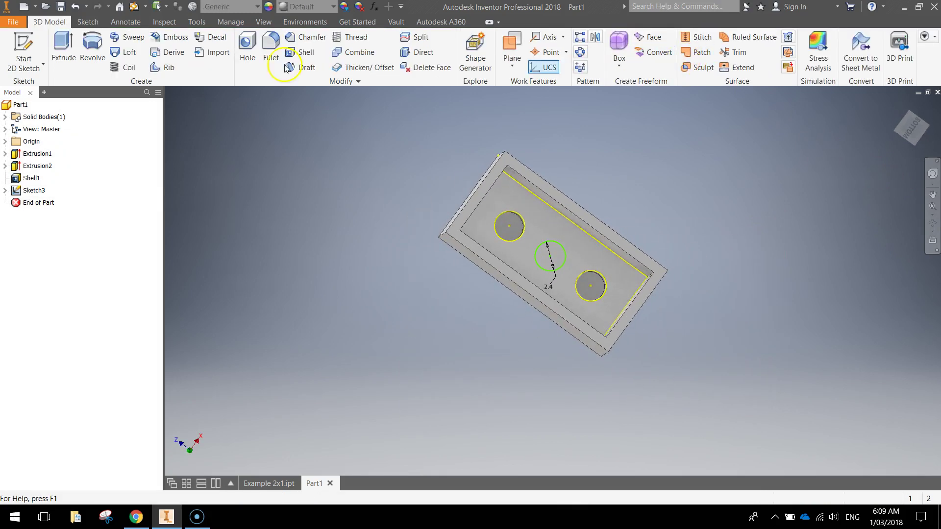
Extrude the central 2.4 mm circle 8.2 mm from the recessed inner face to form the underside pin
click(64, 47)
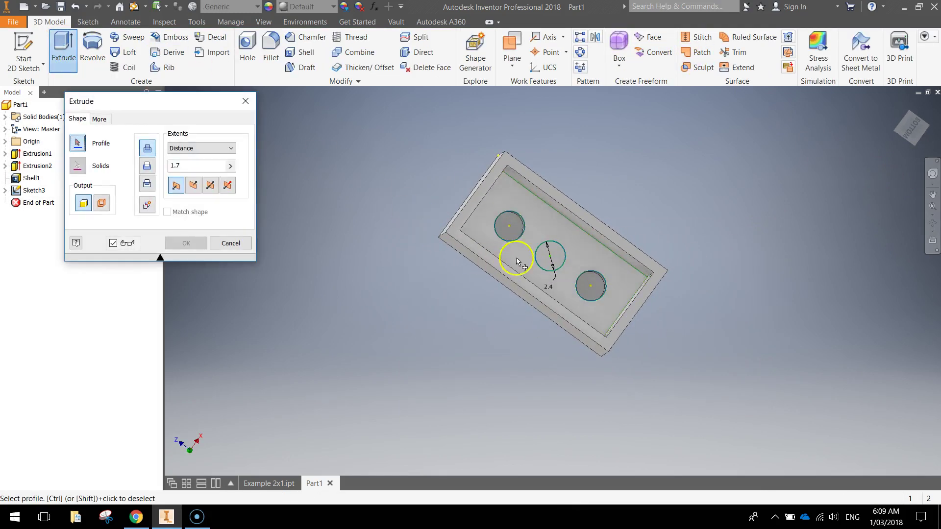
click(551, 256)
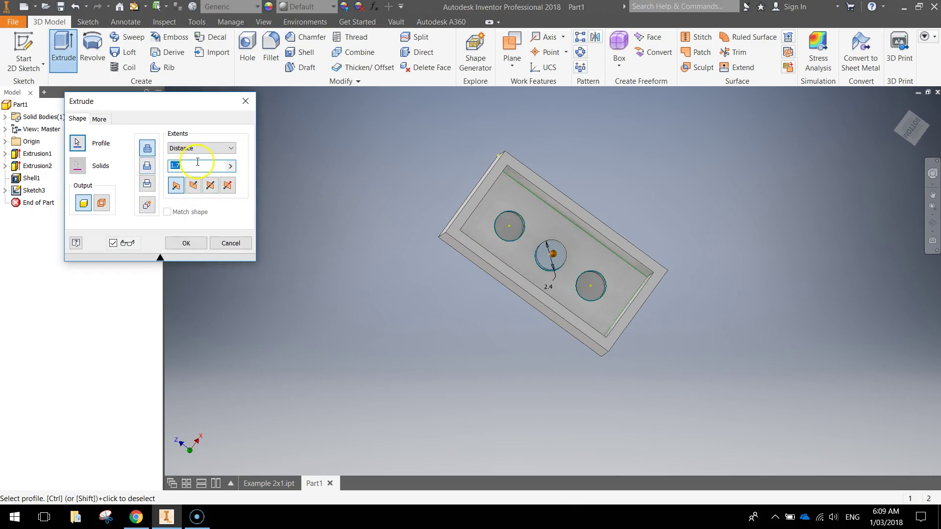
text(8)
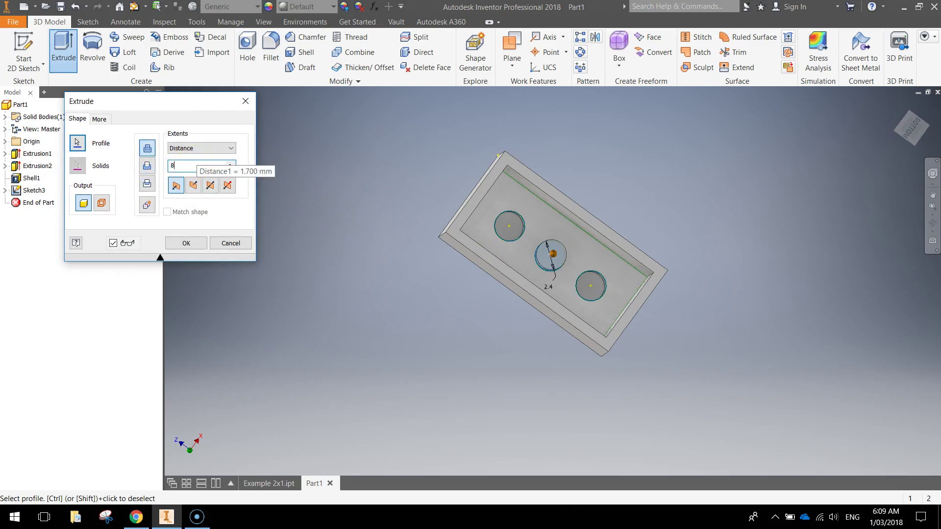
text(.2)
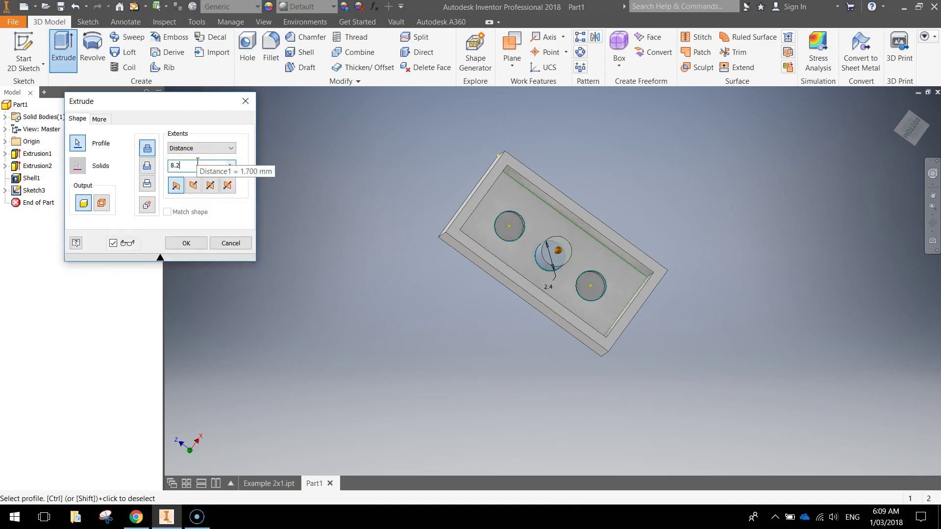
click(186, 242)
Adjust the whole brick's appearance to a magenta with RGB values 243, 26, 233
shift+middle_drag(645, 244, 753, 317)
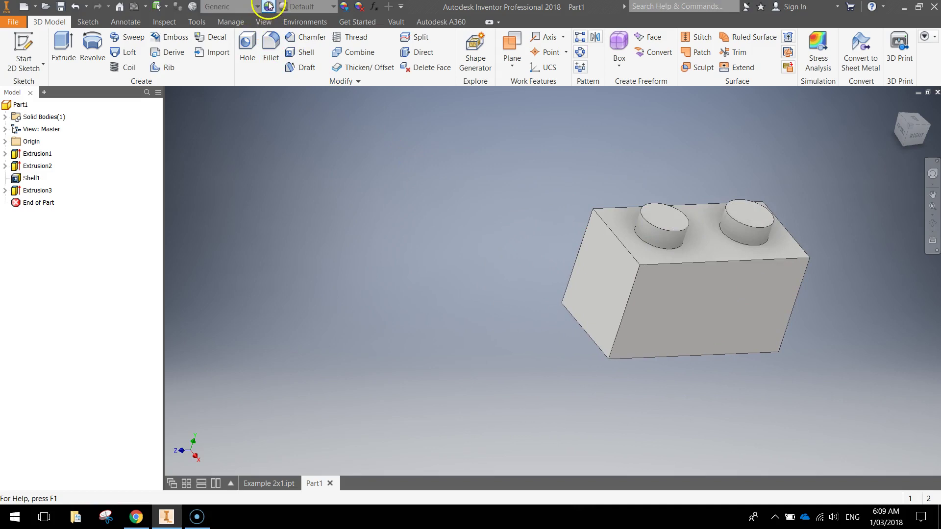
click(345, 7)
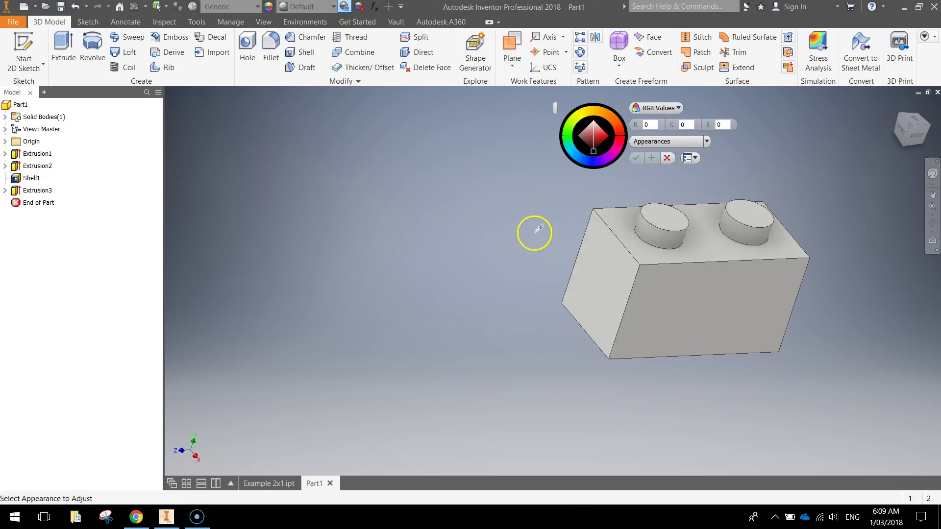
drag(502, 155, 892, 398)
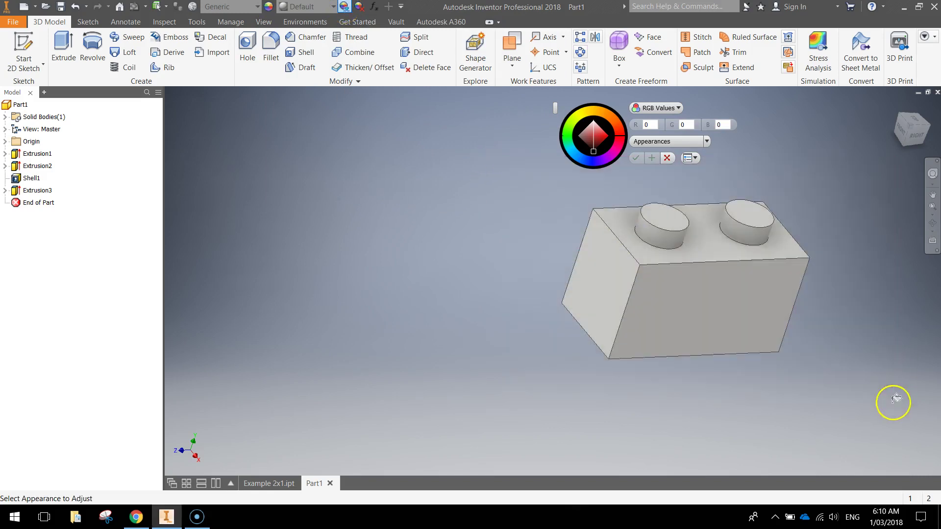
click(615, 149)
click(593, 164)
click(579, 116)
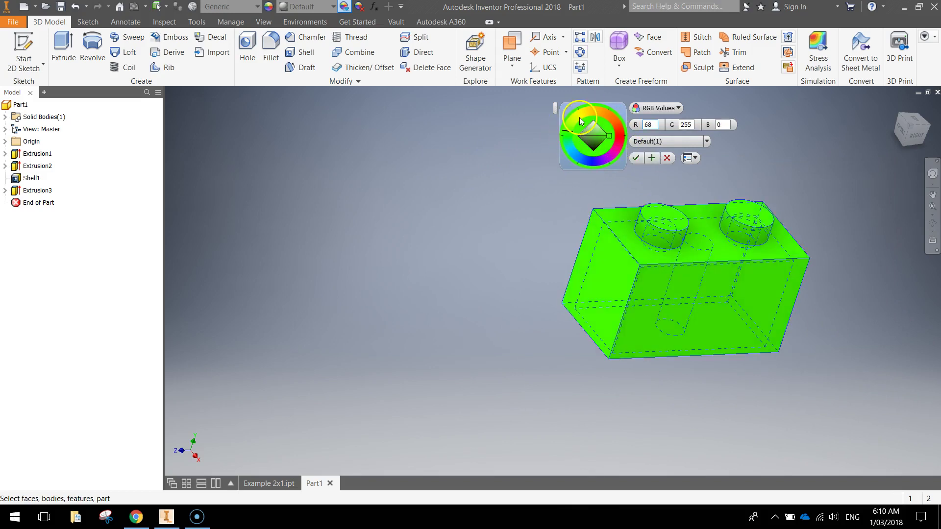
click(593, 109)
click(598, 133)
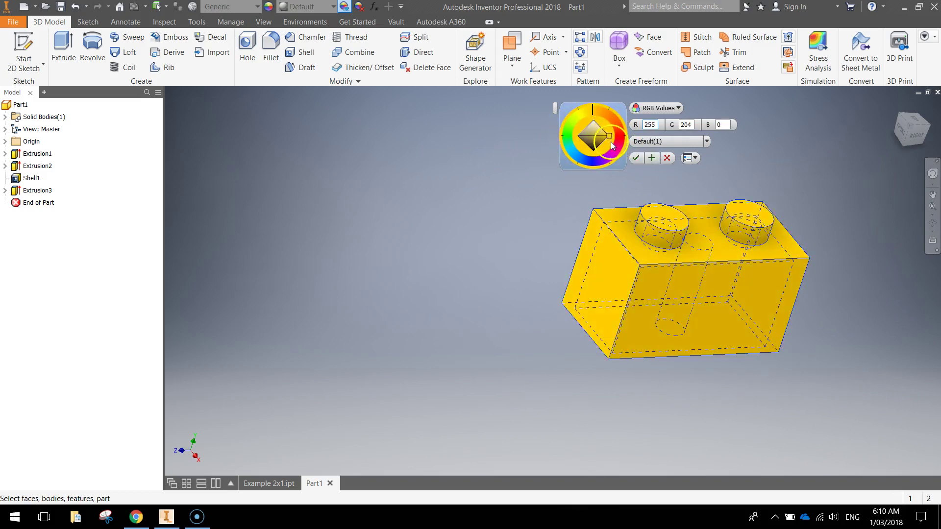
click(610, 151)
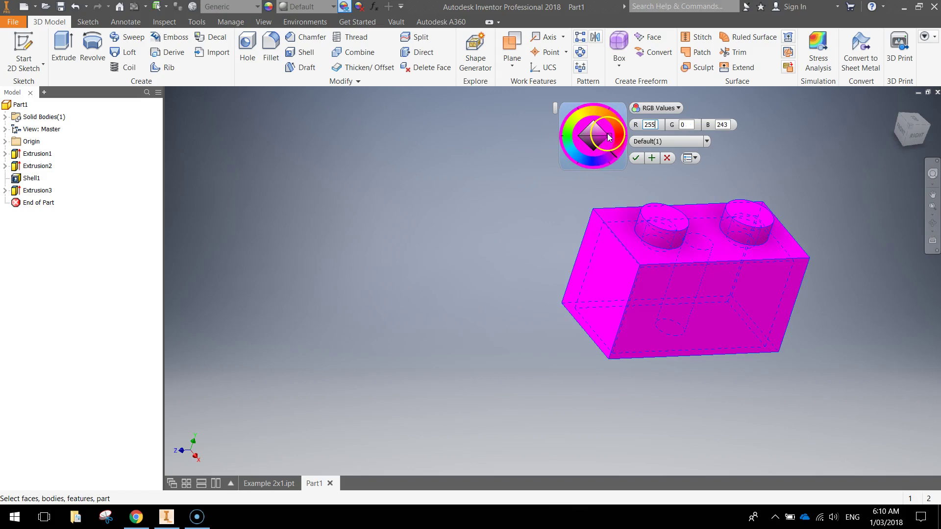
drag(602, 138, 606, 139)
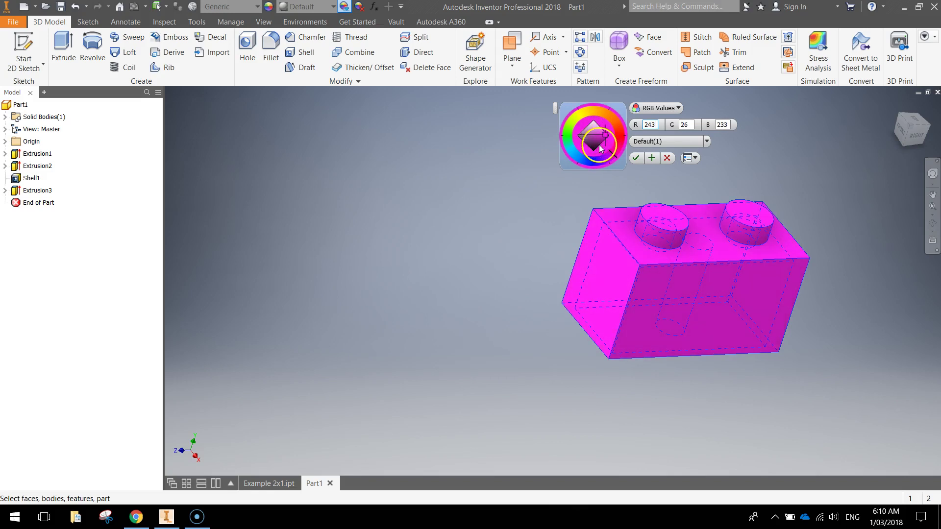
click(635, 158)
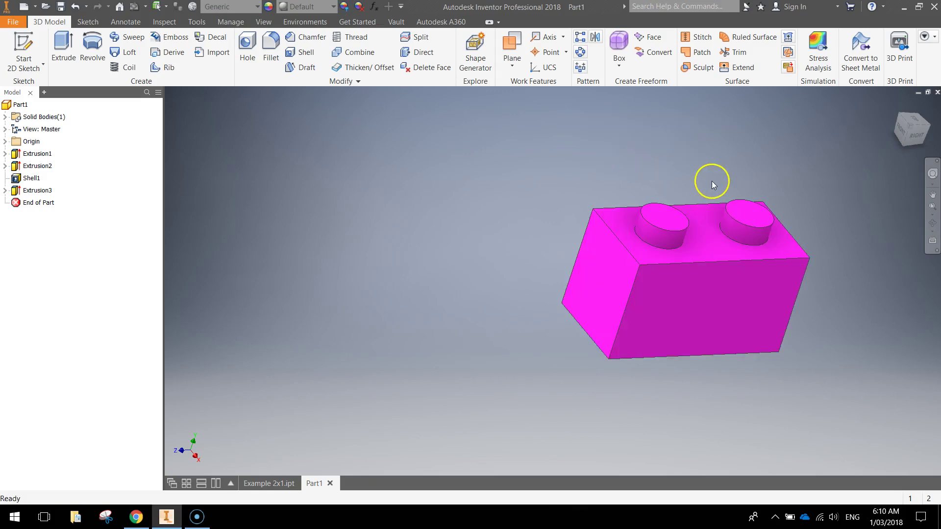
middle_drag(710, 181, 603, 254)
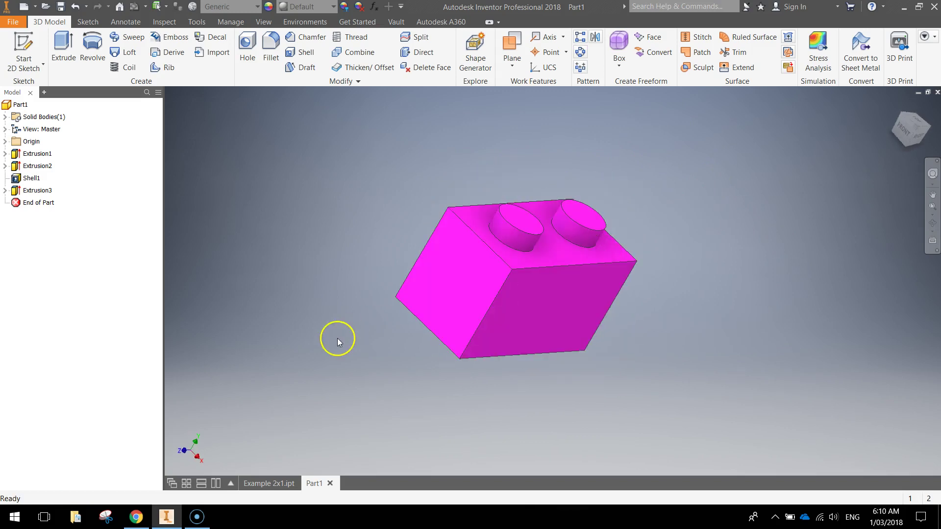